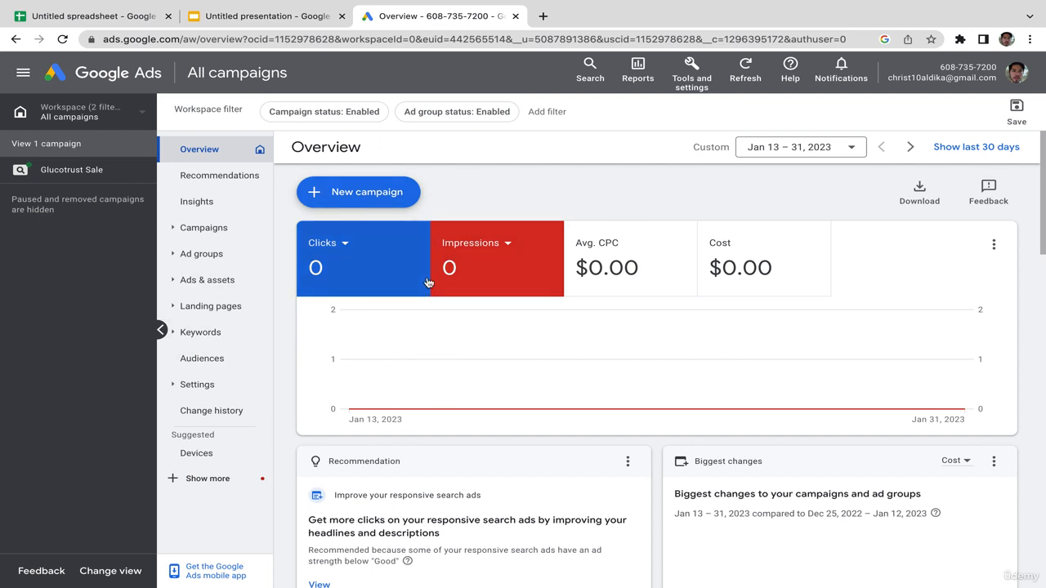
Step: Create a new campaign with the Website traffic objective and the Search campaign type
{"action": "left_click", "coordinate": [384, 196]}
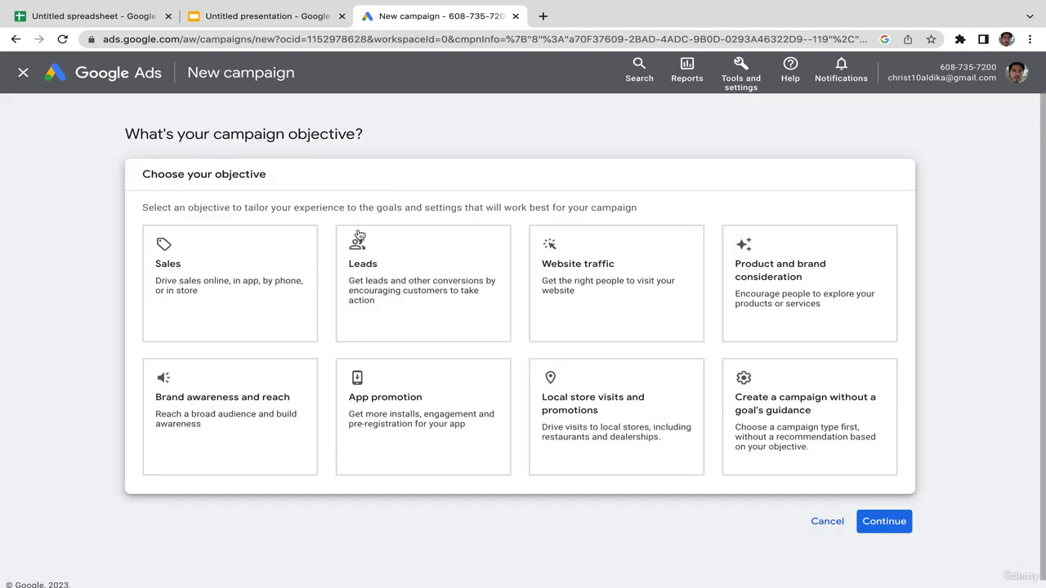
{"action": "left_click", "coordinate": [601, 286]}
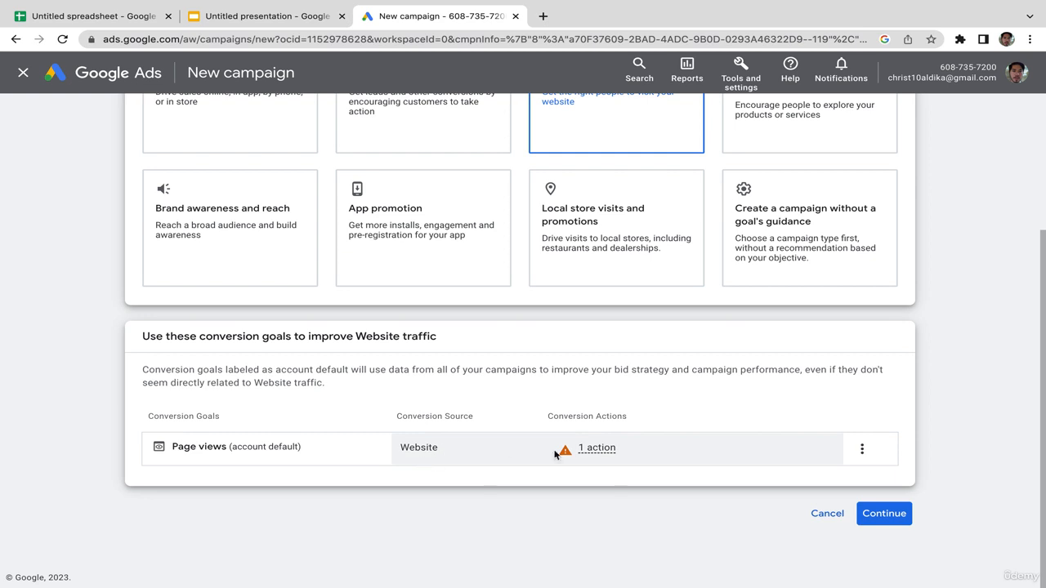
{"action": "left_click", "coordinate": [885, 514]}
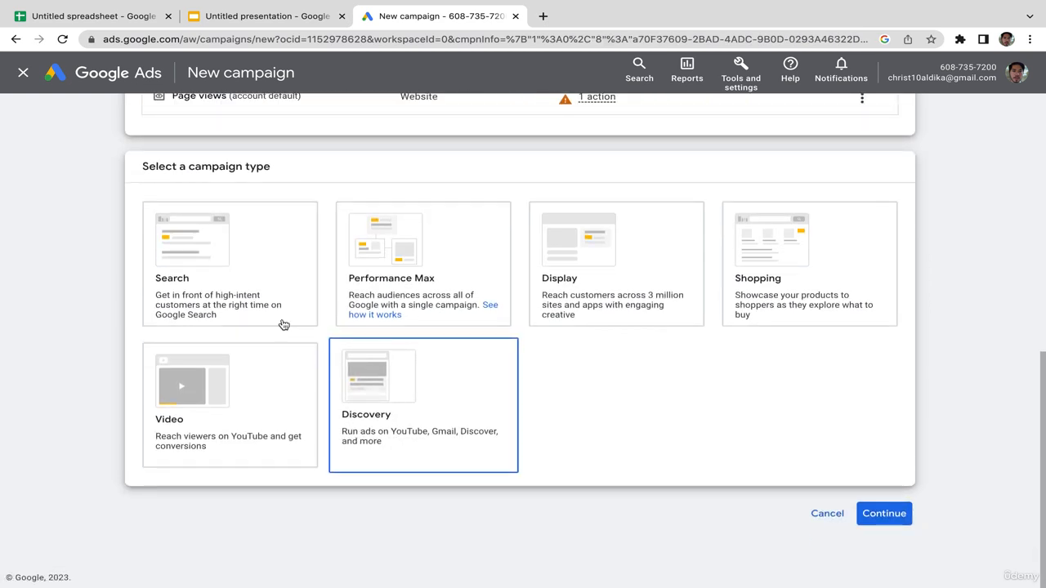
{"action": "left_click", "coordinate": [261, 278]}
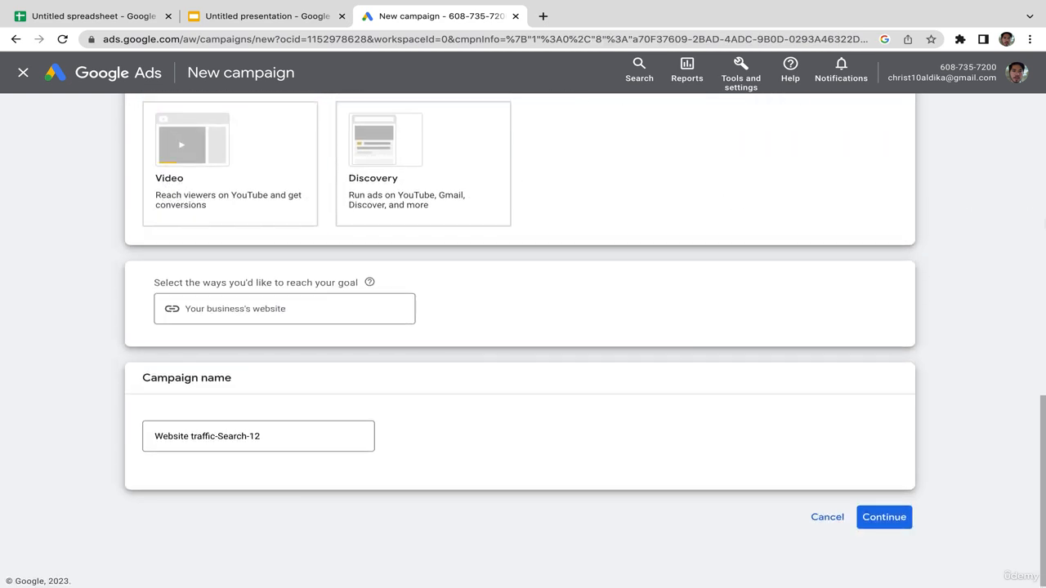
Step: Name the campaign "amyl guard weight loss product" and continue to the bidding settings
{"action": "scroll", "coordinate": [744, 274], "scroll_direction": "up", "scroll_amount": 3}
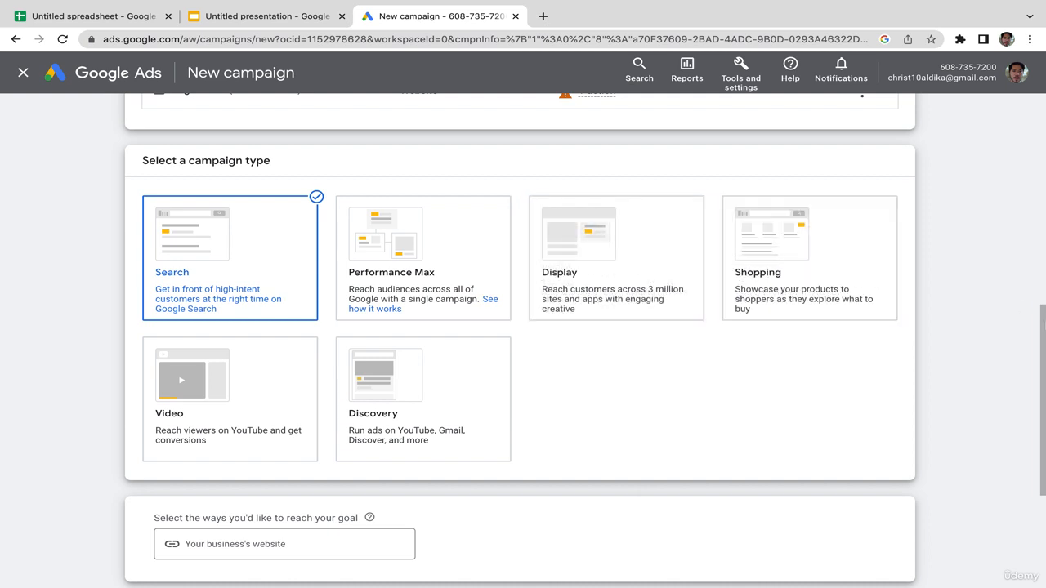
{"action": "scroll", "coordinate": [1041, 378], "scroll_direction": "down", "scroll_amount": 2}
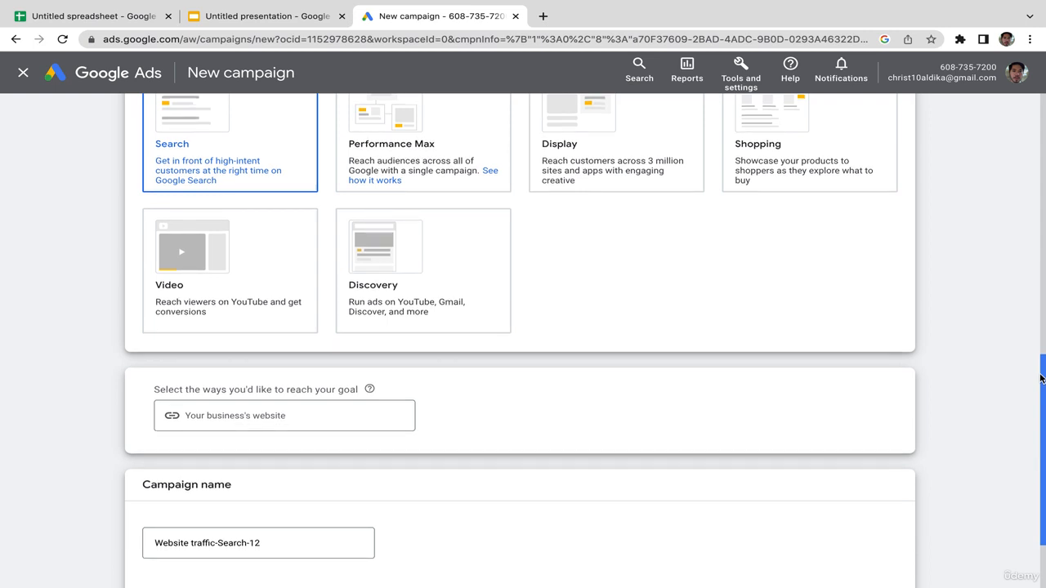
{"action": "left_click_drag", "start_coordinate": [1041, 378], "coordinate": [1036, 427]}
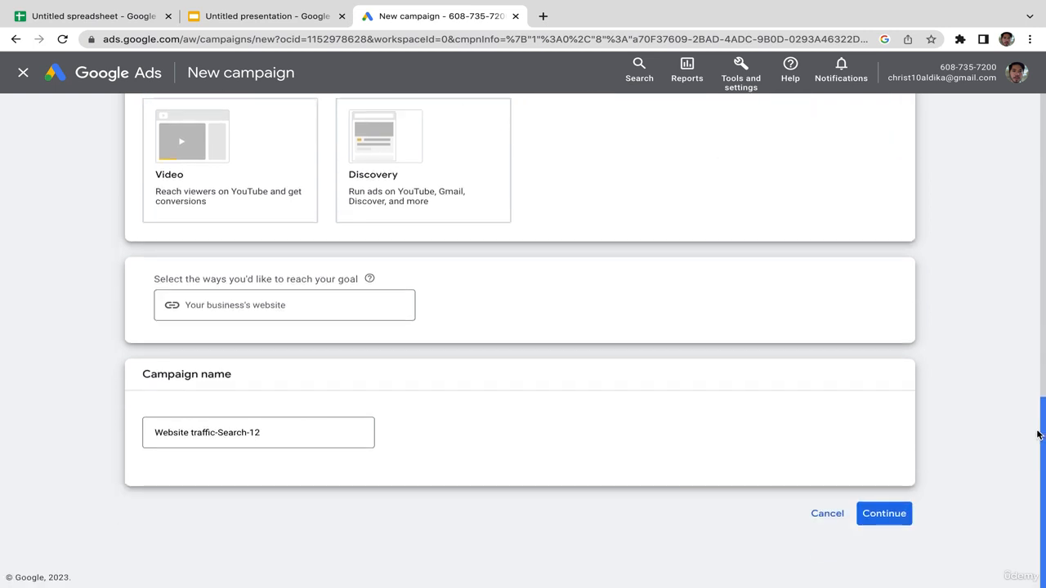
{"action": "left_click", "coordinate": [284, 432]}
{"action": "left_click_drag", "start_coordinate": [284, 431], "coordinate": [148, 434]}
{"action": "key", "text": "BackSpace"}
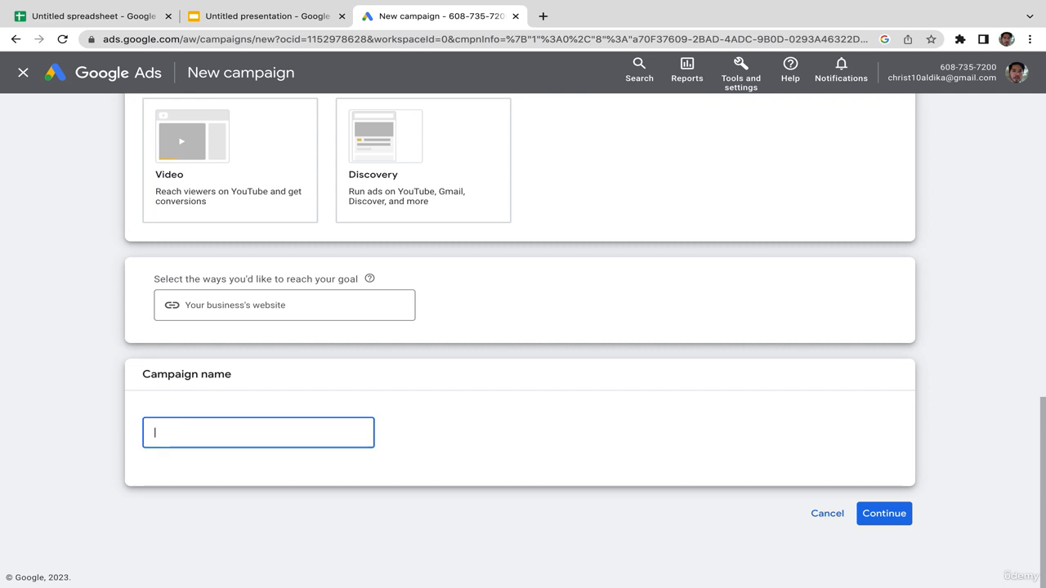
{"action": "type", "text": "amyl guard"}
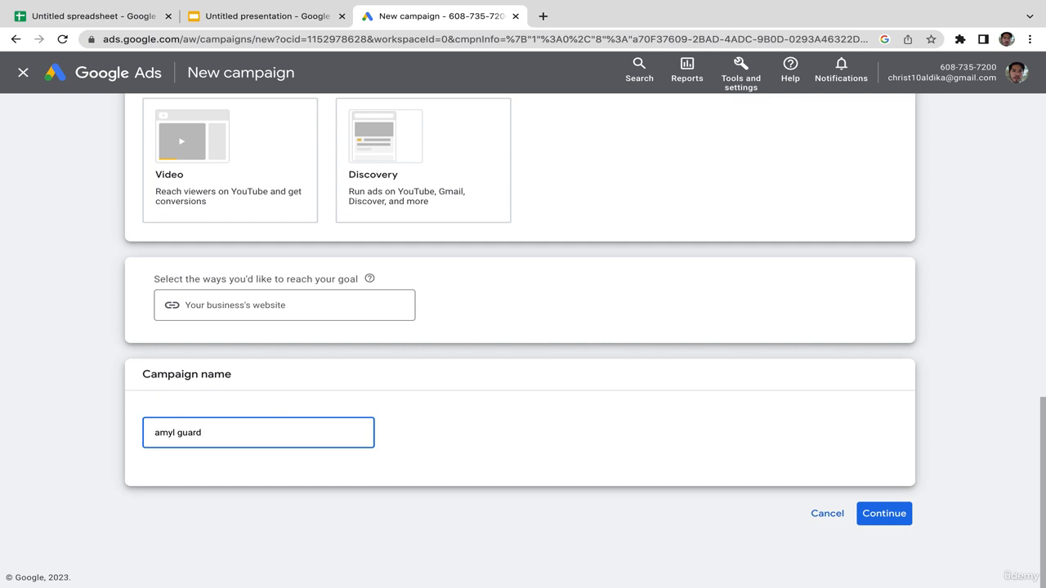
{"action": "type", "text": " weight loss product"}
{"action": "left_click", "coordinate": [884, 515]}
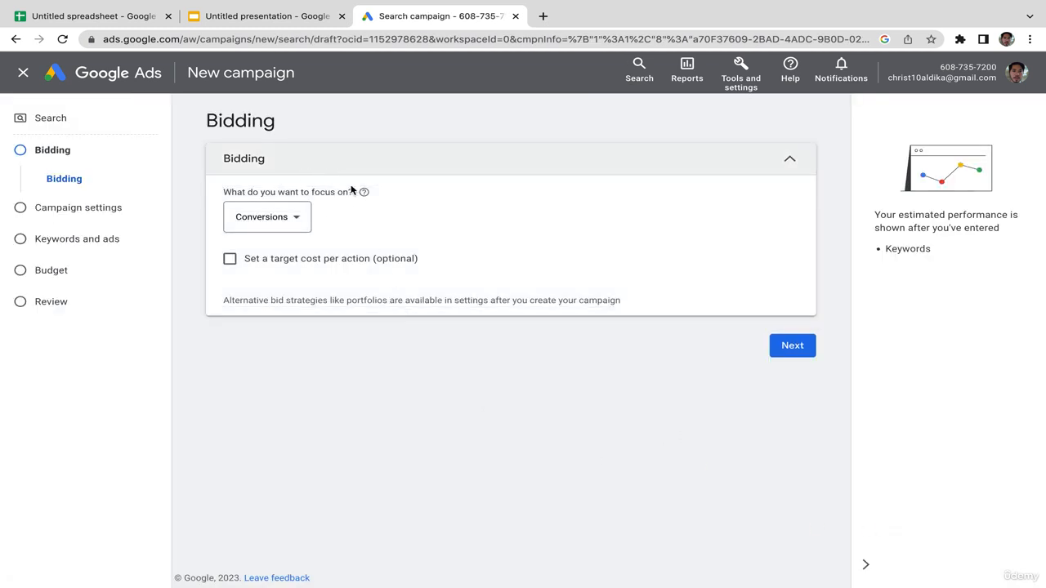
Step: Set the campaign's bidding focus to Clicks
{"action": "left_click", "coordinate": [300, 224]}
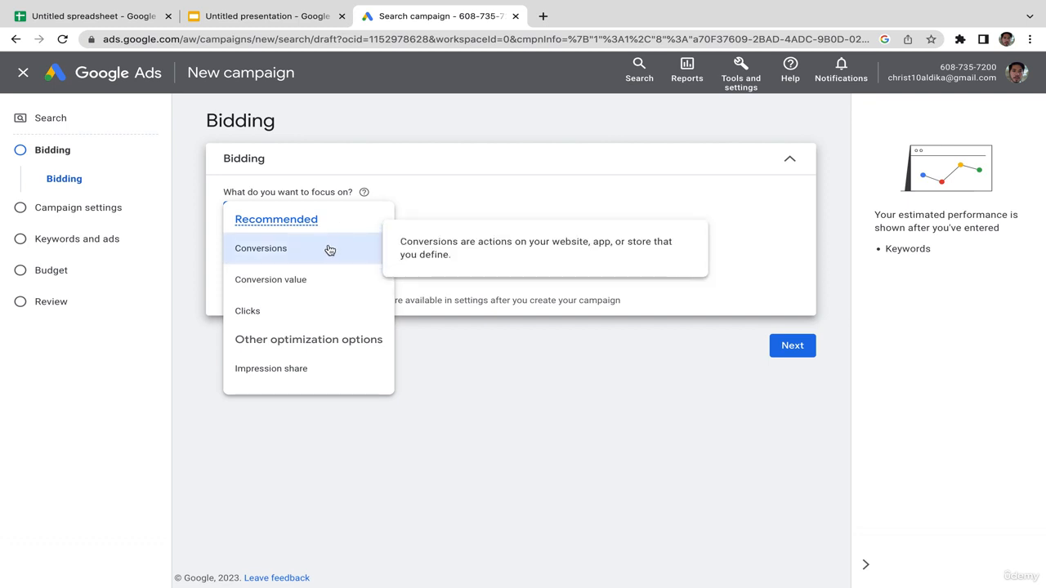
{"action": "left_click", "coordinate": [298, 319]}
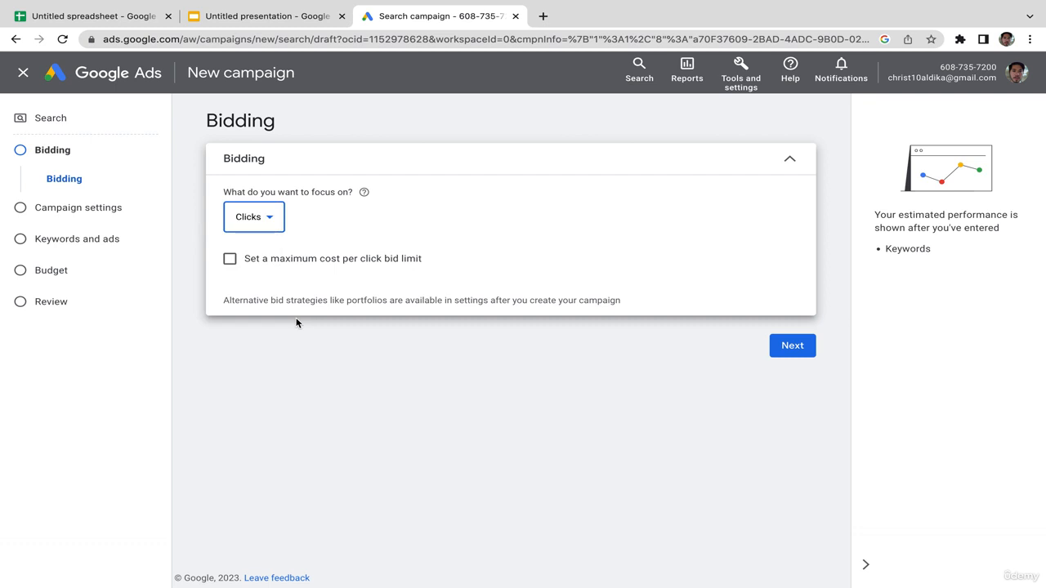
Step: Try a maximum cost per click bid limit of $0.50 for the campaign, and turn the limit off again
{"action": "left_click", "coordinate": [230, 262]}
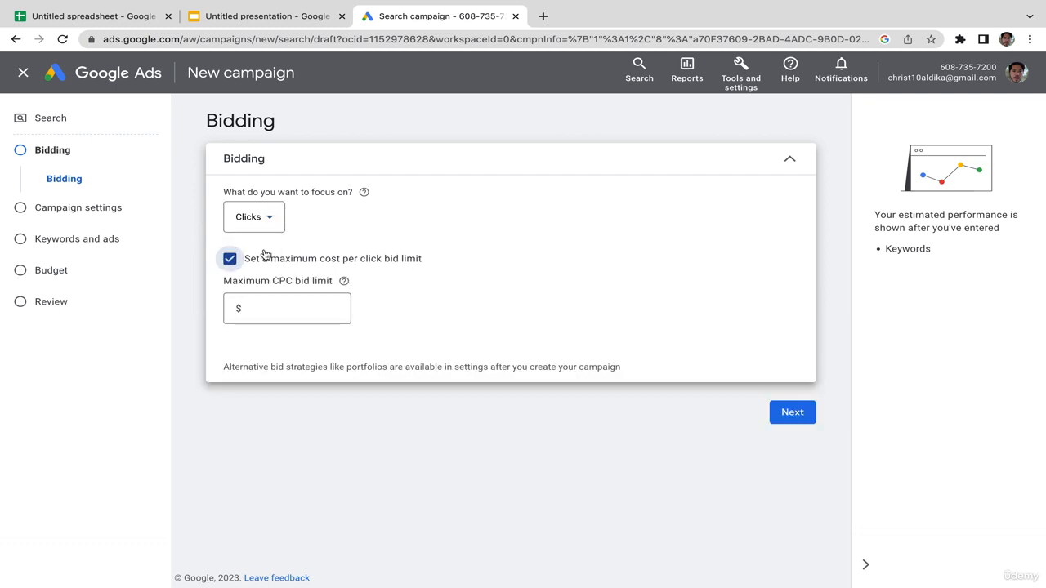
{"action": "left_click", "coordinate": [232, 261]}
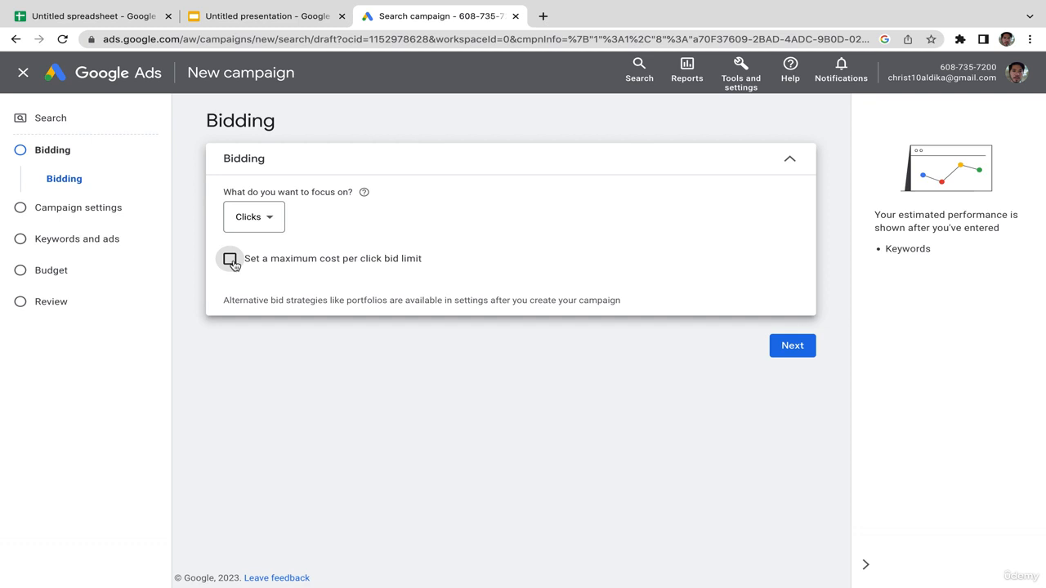
{"action": "left_click", "coordinate": [231, 261]}
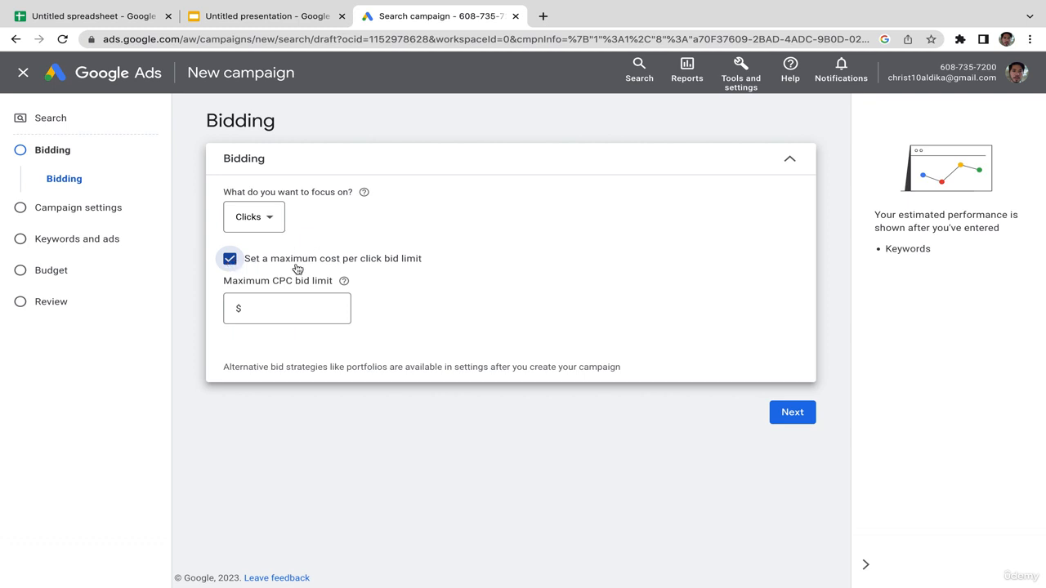
{"action": "left_click", "coordinate": [279, 309]}
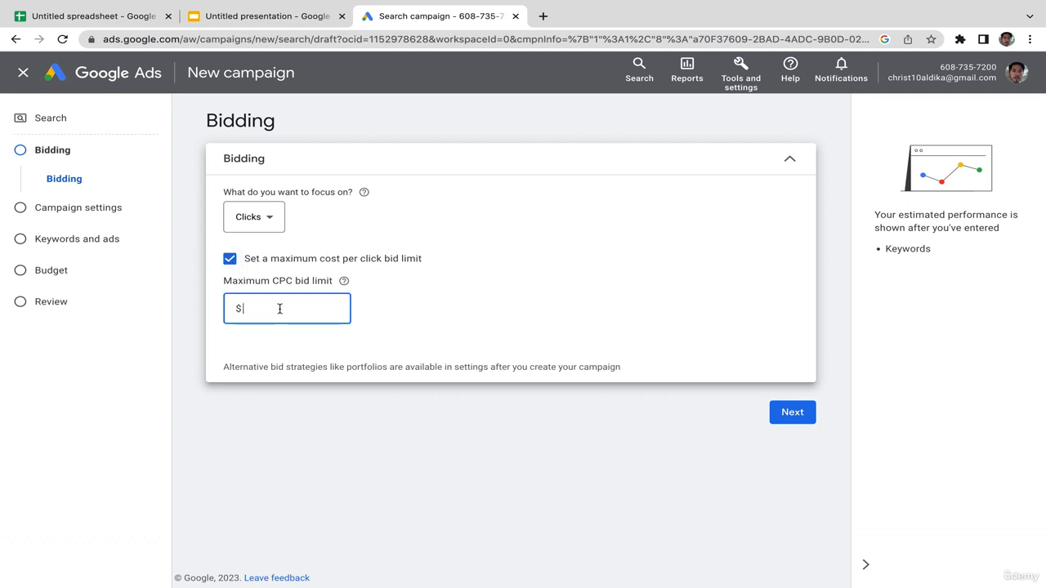
{"action": "type", "text": "0.5"}
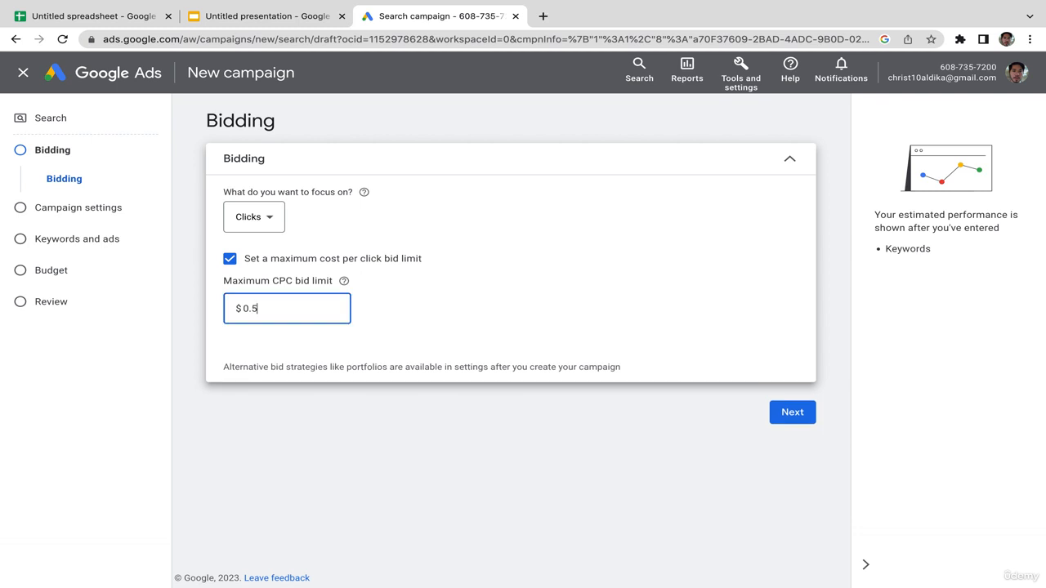
{"action": "left_click", "coordinate": [433, 312]}
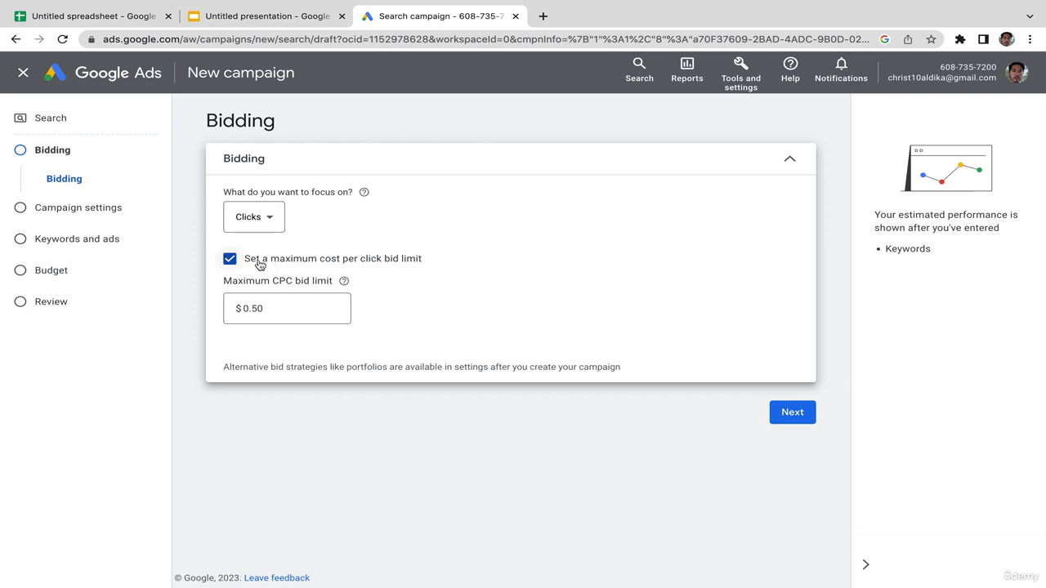
{"action": "left_click", "coordinate": [231, 260]}
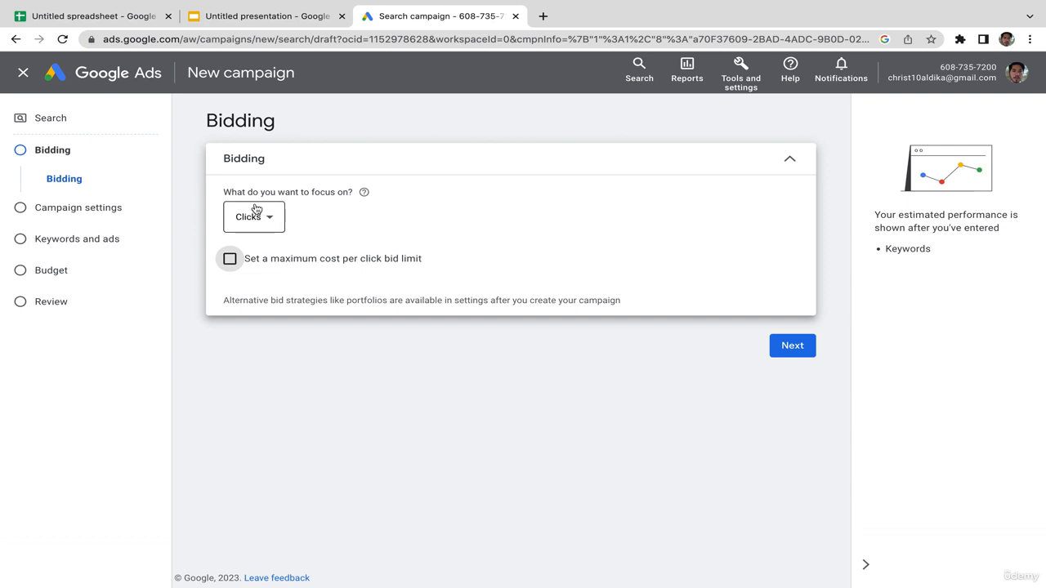
Step: Continue to the campaign settings, exclude the Google Display Network from the campaign's networks, and dismiss the error banner
{"action": "left_click", "coordinate": [791, 345]}
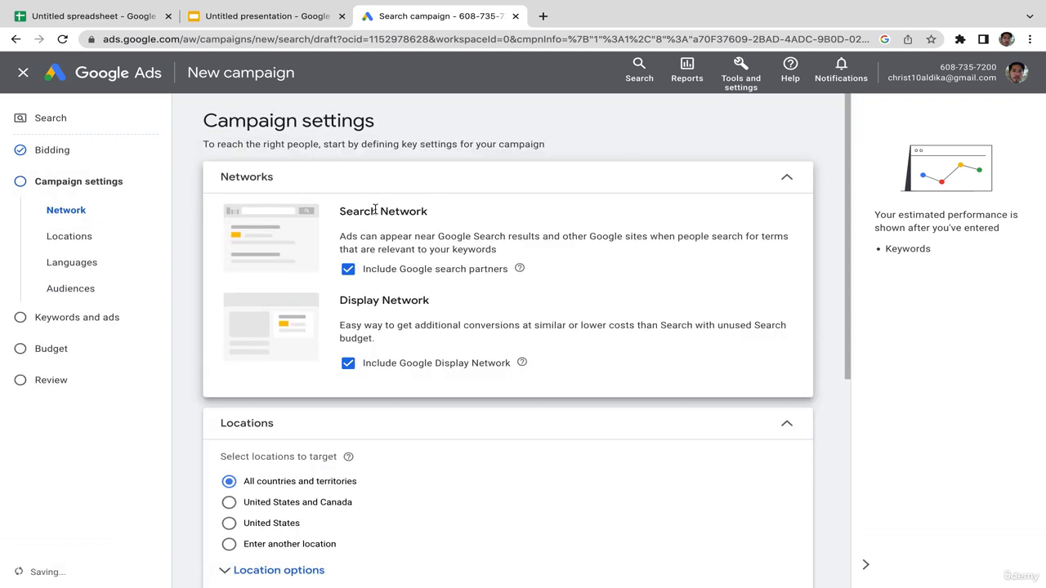
{"action": "left_click", "coordinate": [348, 364]}
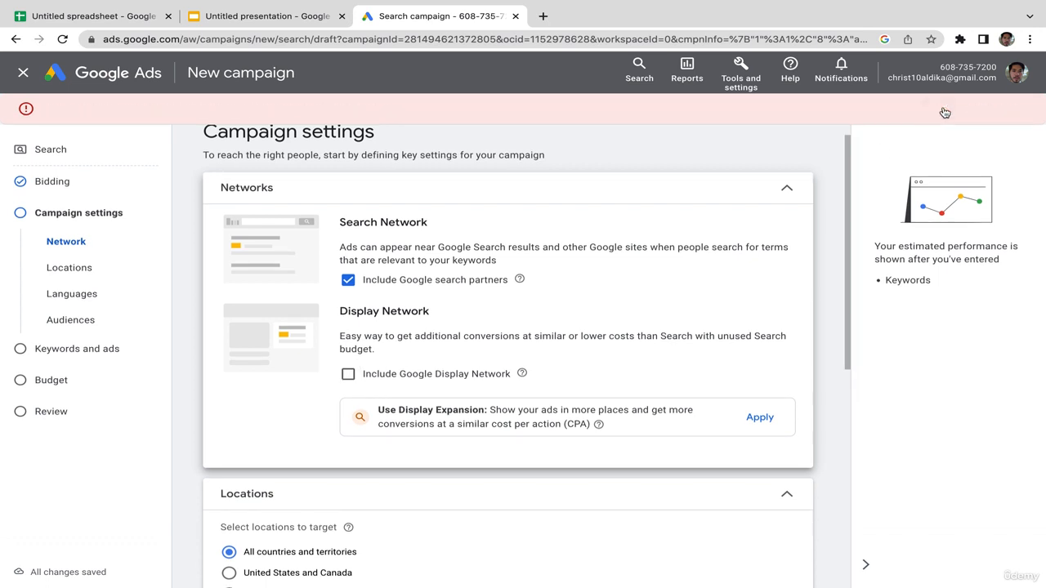
{"action": "left_click", "coordinate": [938, 109]}
Step: Switch location targeting to a custom location list and add the United States as a targeted country
{"action": "scroll", "coordinate": [846, 293], "scroll_direction": "down", "scroll_amount": 3}
{"action": "left_click_drag", "start_coordinate": [845, 292], "coordinate": [845, 366]}
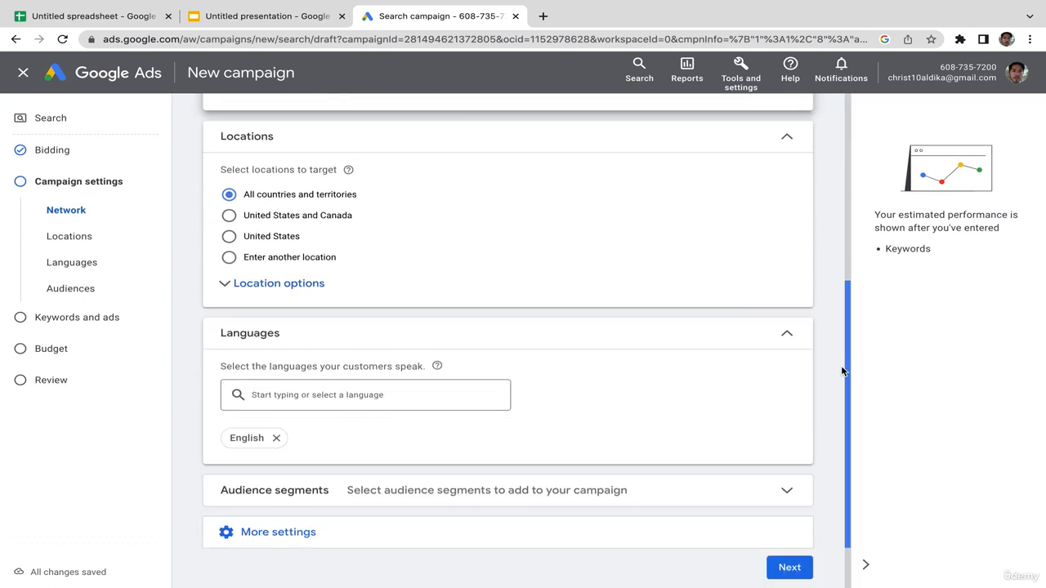
{"action": "left_click", "coordinate": [290, 292]}
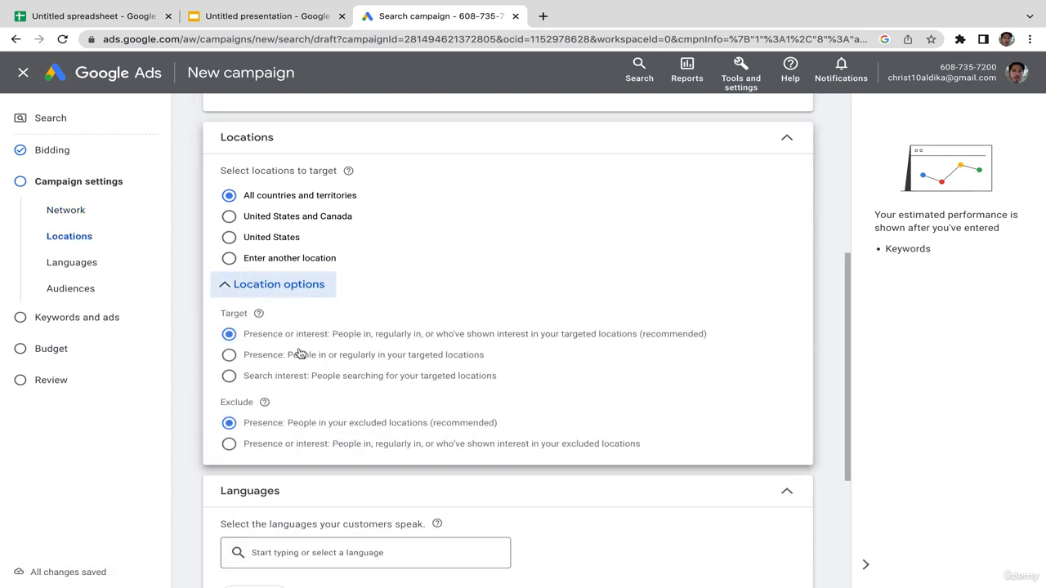
{"action": "left_click", "coordinate": [297, 297]}
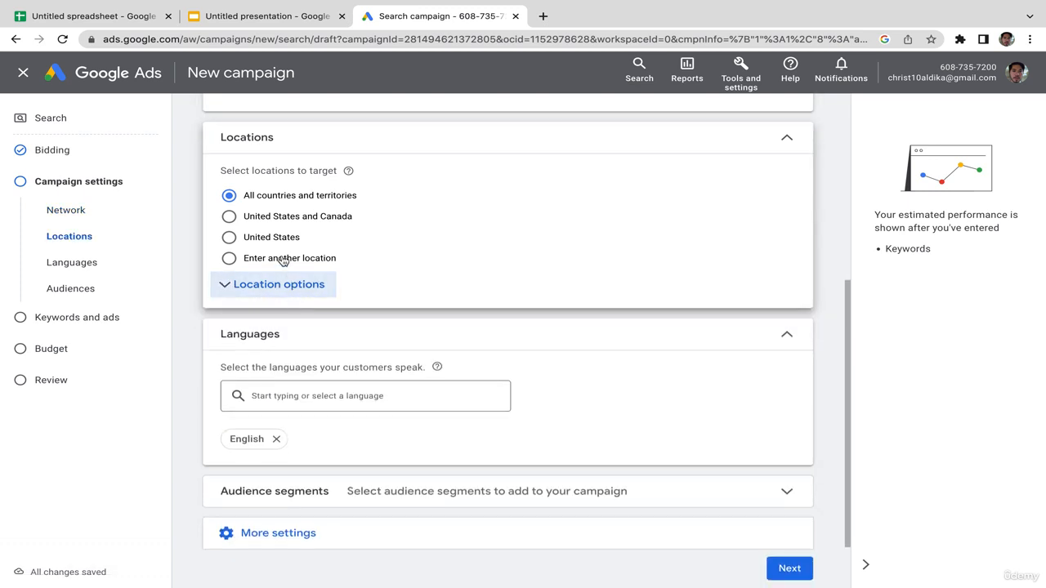
{"action": "left_click", "coordinate": [282, 259]}
{"action": "left_click", "coordinate": [304, 296]}
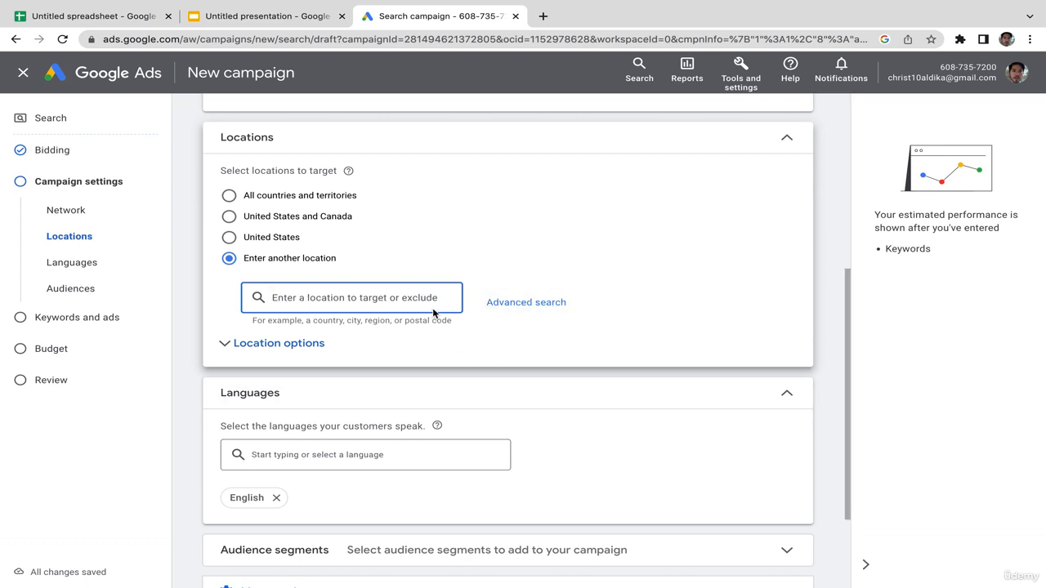
{"action": "type", "text": "united"}
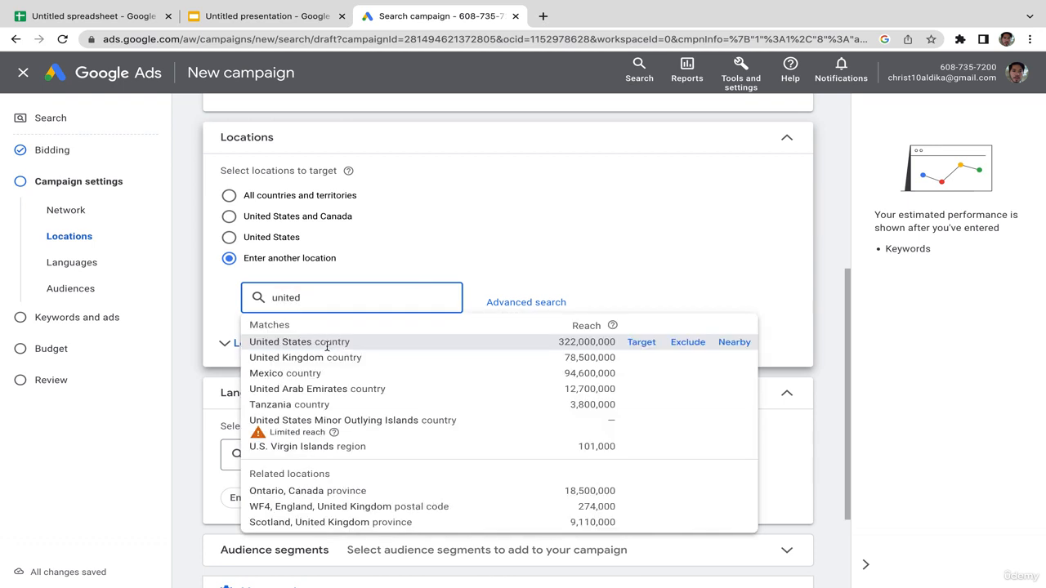
{"action": "left_click", "coordinate": [326, 343]}
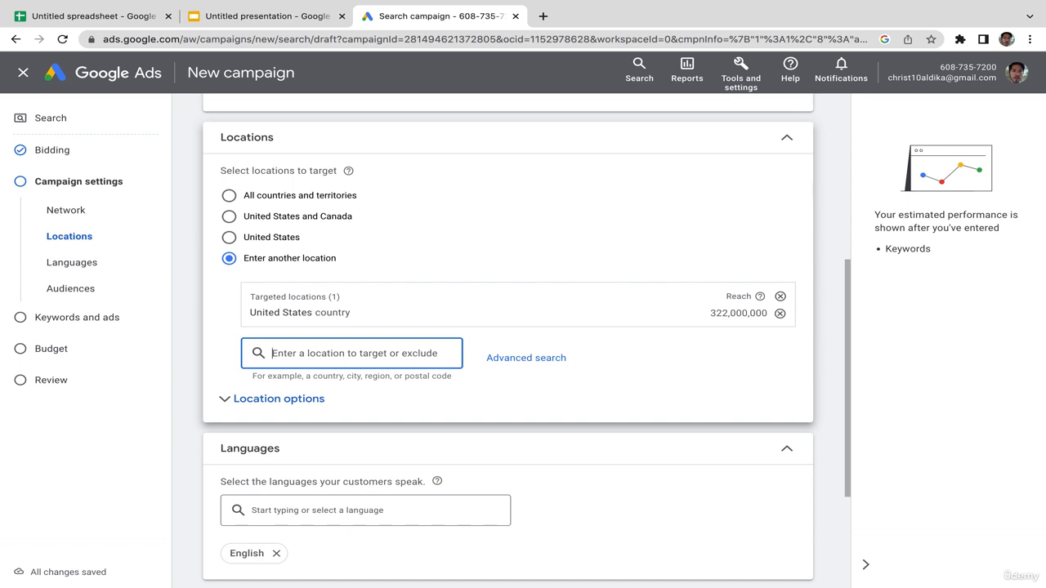
Step: Add Canada and the United Kingdom as targeted countries
{"action": "type", "text": "canada"}
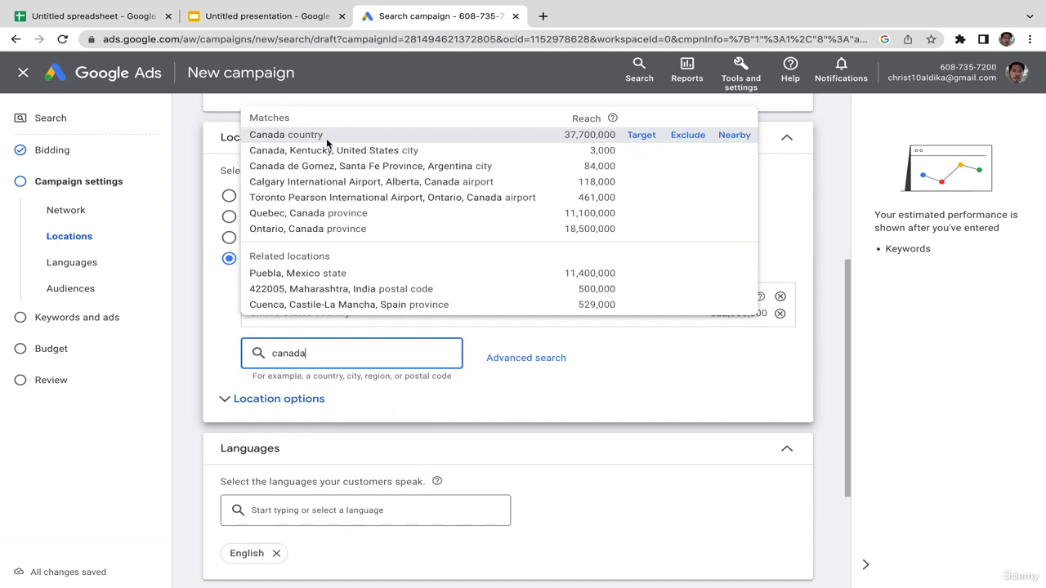
{"action": "left_click", "coordinate": [326, 138]}
{"action": "left_click", "coordinate": [296, 369]}
{"action": "type", "text": "u"}
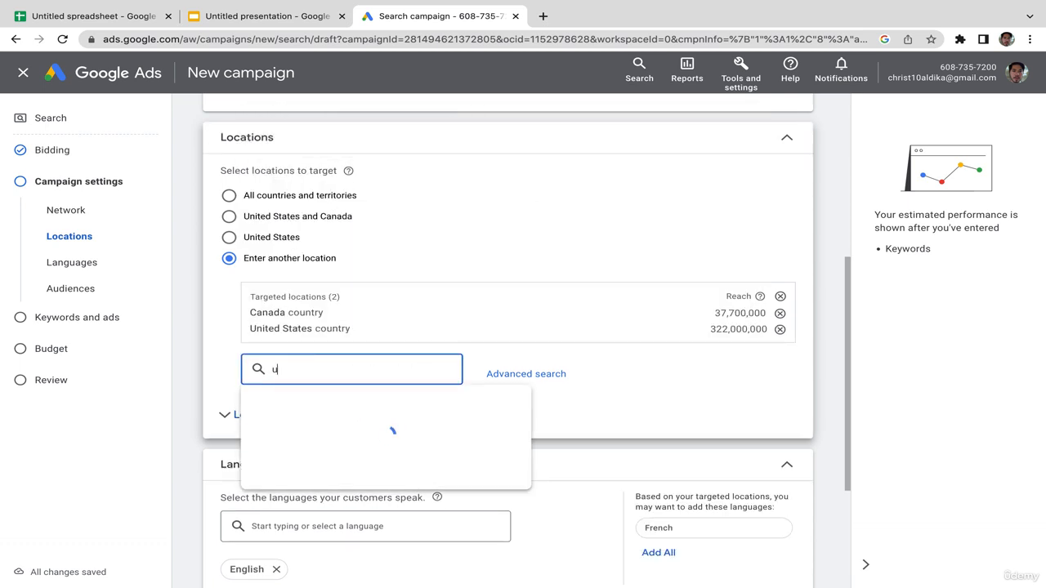
{"action": "type", "text": "nited kingdom"}
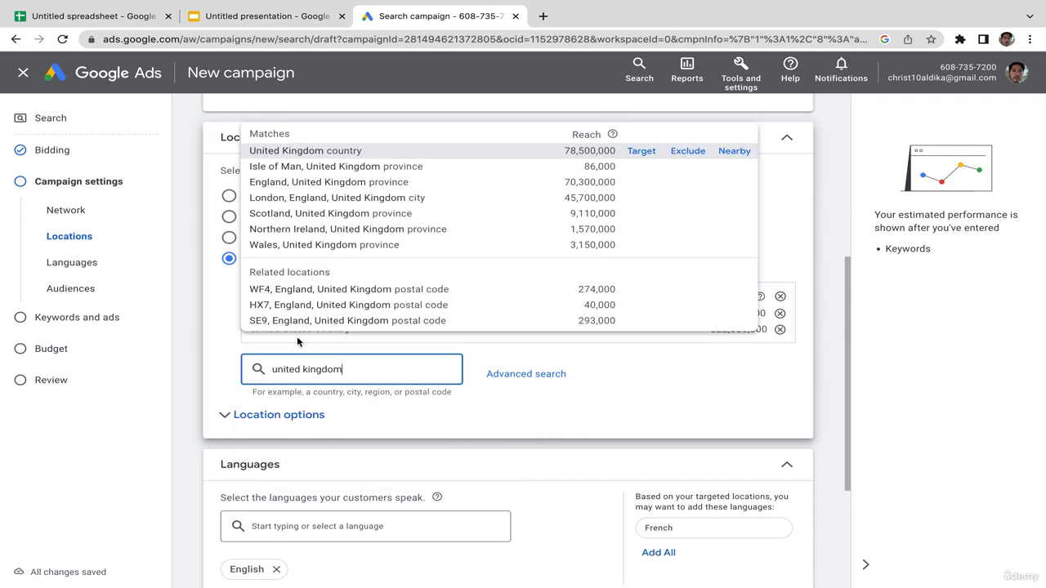
{"action": "left_click", "coordinate": [322, 152]}
Step: Add Australia and New Zealand to the campaign's targeted countries
{"action": "left_click", "coordinate": [278, 385]}
{"action": "type", "text": "australia"}
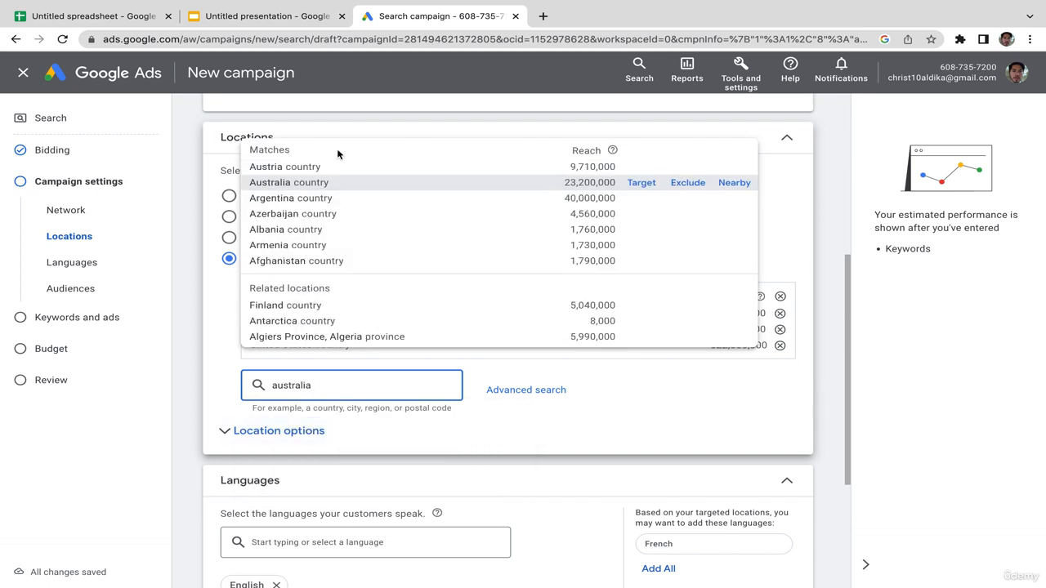
{"action": "left_click", "coordinate": [311, 185]}
{"action": "left_click", "coordinate": [301, 403]}
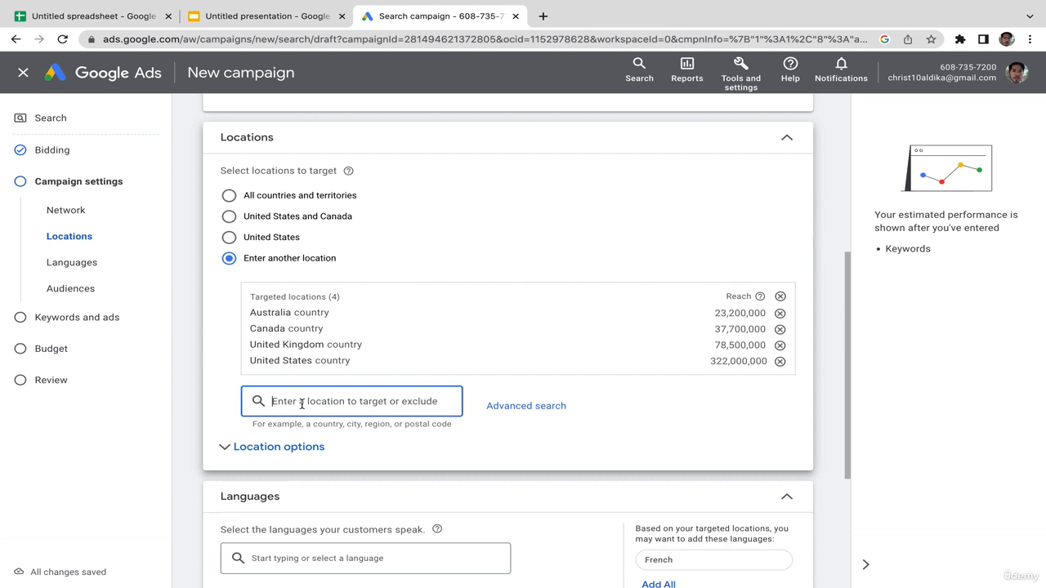
{"action": "type", "text": "new"}
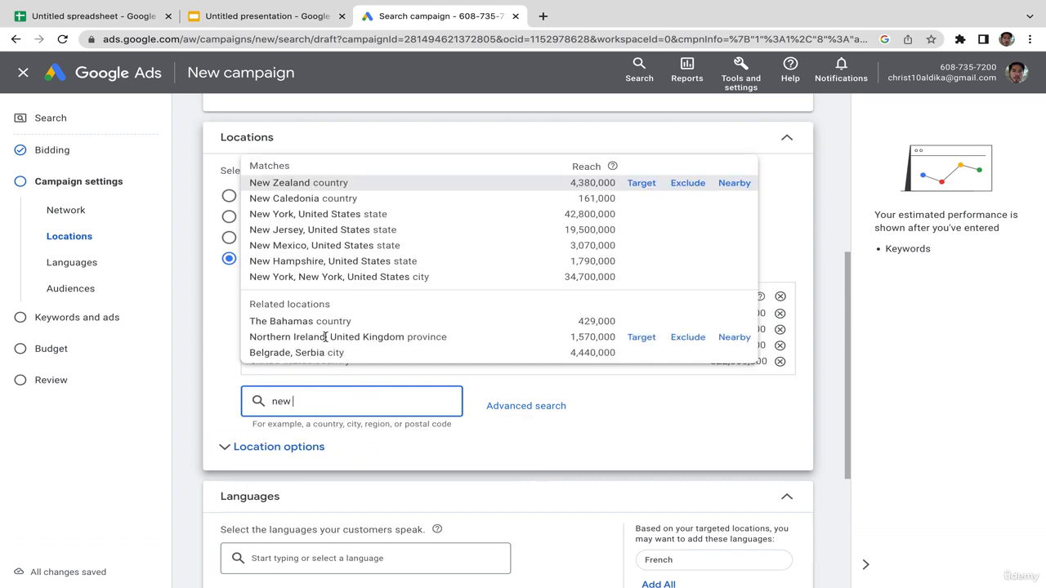
{"action": "left_click", "coordinate": [313, 183]}
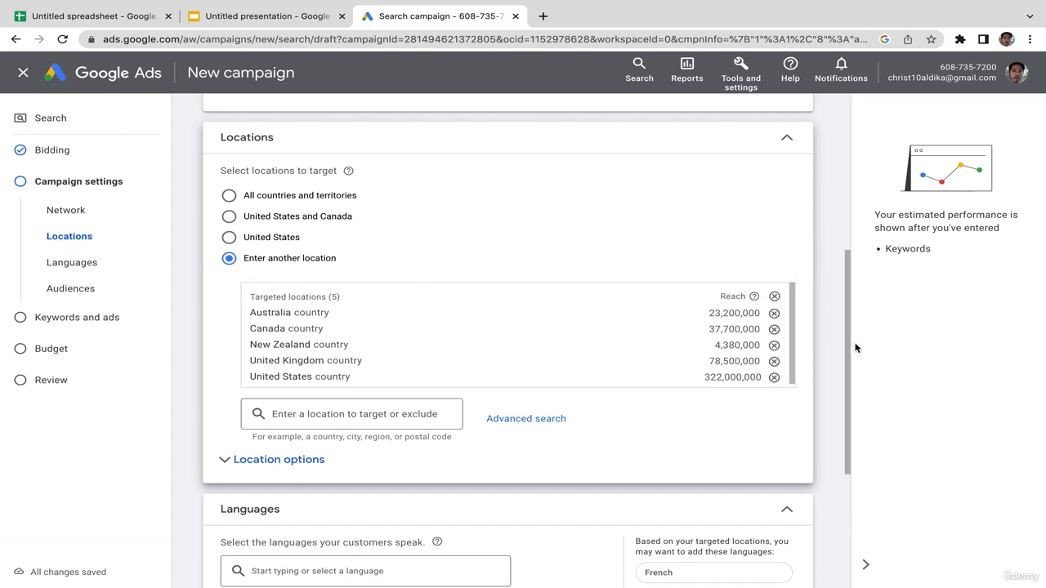
{"action": "scroll", "coordinate": [354, 388], "scroll_direction": "down", "scroll_amount": 3}
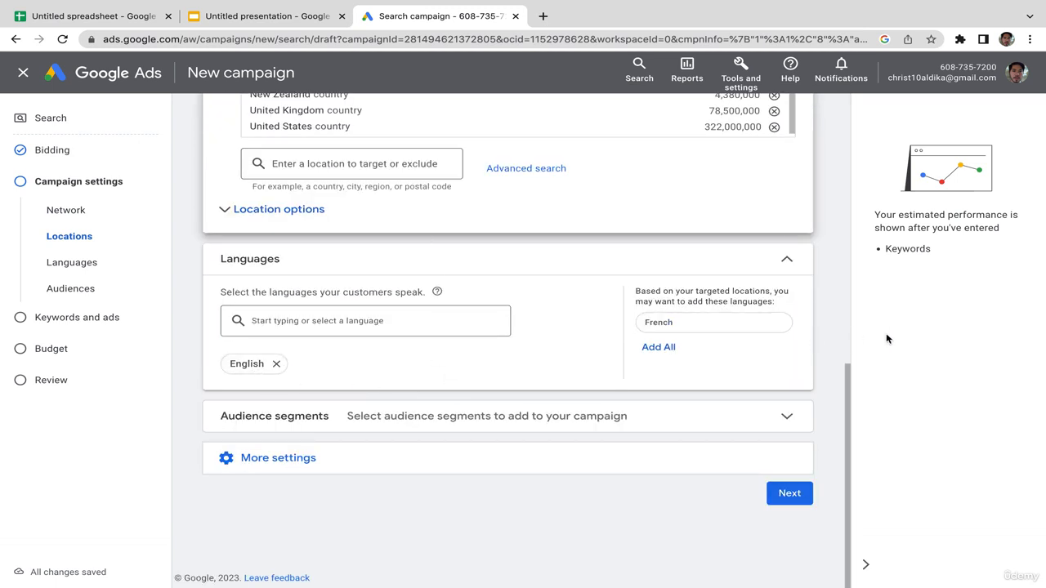
Step: Set the campaign's end date to Feb 10, 2023 and continue to the keywords and ads settings
{"action": "left_click_drag", "start_coordinate": [848, 367], "coordinate": [847, 334]}
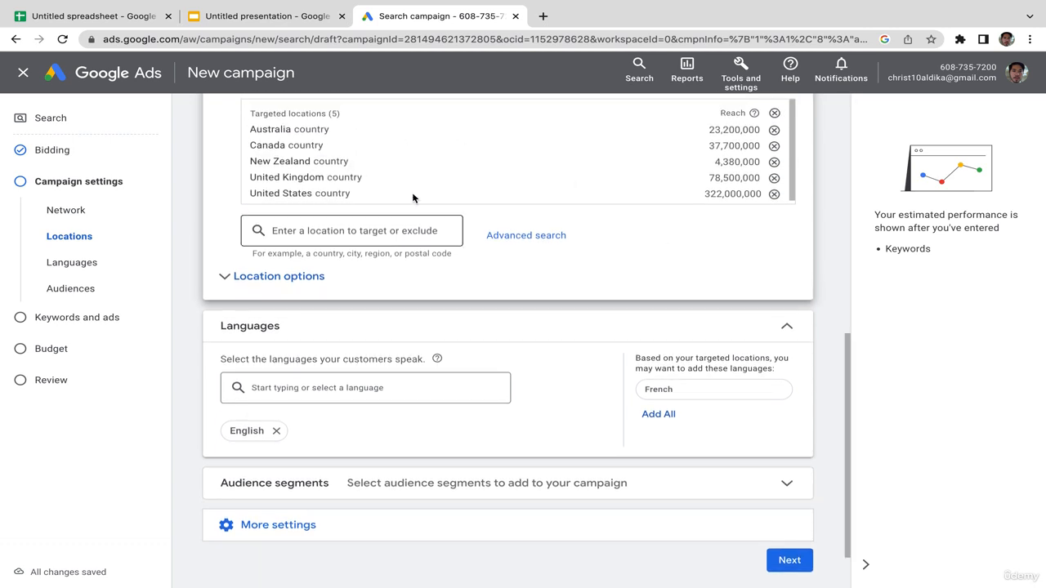
{"action": "left_click_drag", "start_coordinate": [848, 468], "coordinate": [847, 498]}
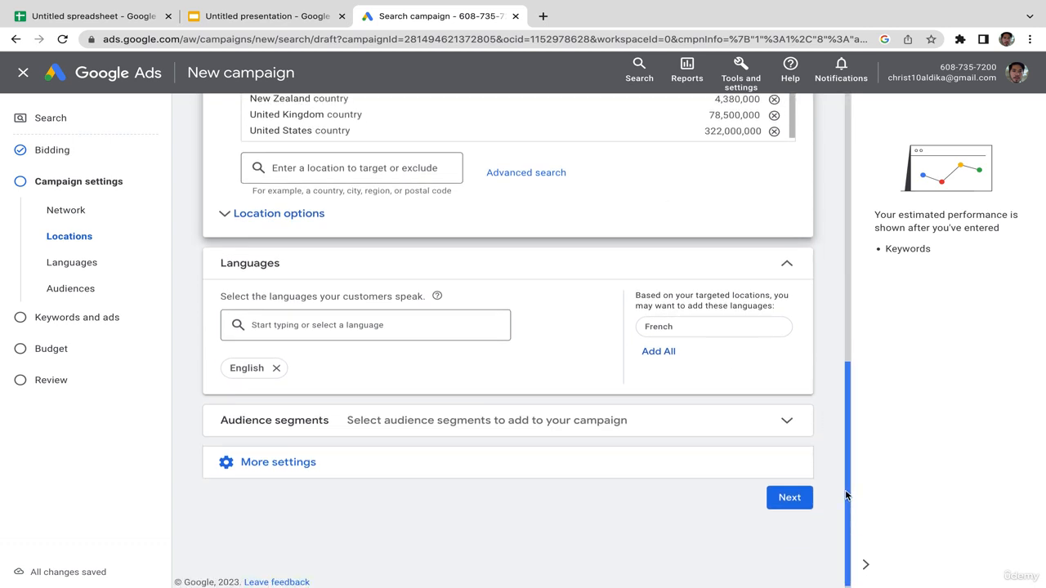
{"action": "left_click", "coordinate": [273, 466]}
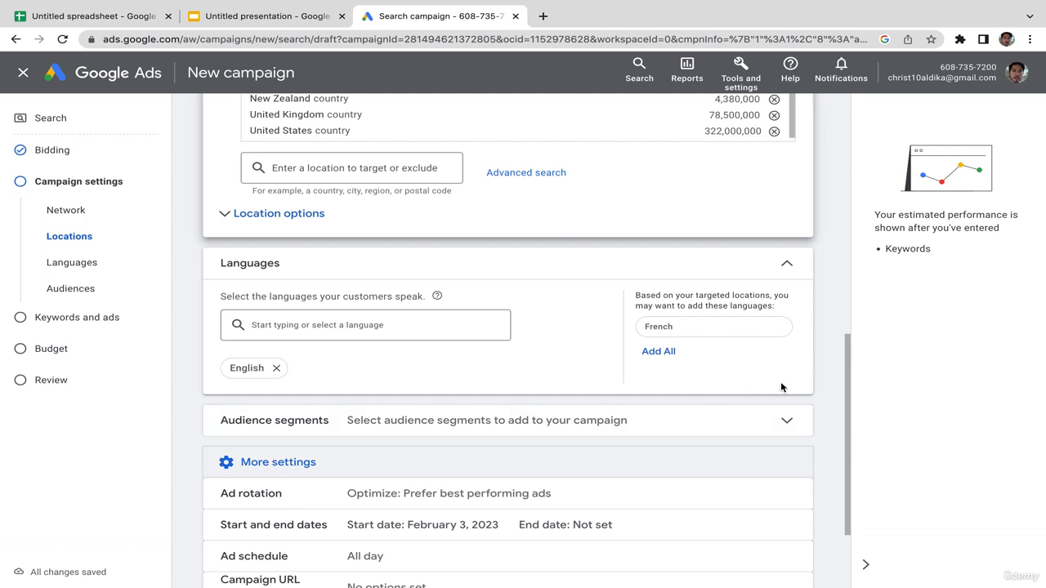
{"action": "scroll", "coordinate": [847, 380], "scroll_direction": "down", "scroll_amount": 1}
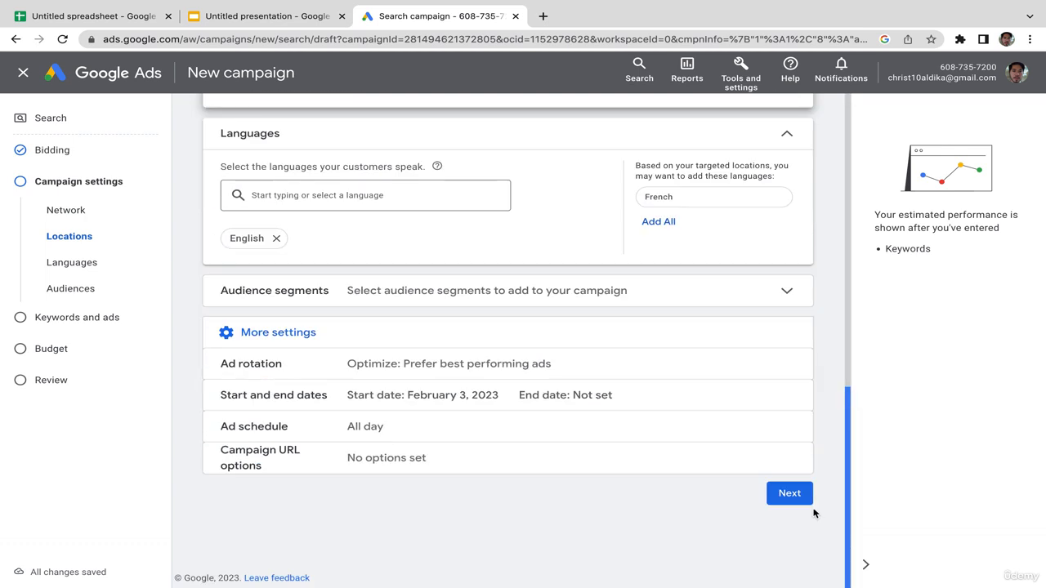
{"action": "left_click", "coordinate": [555, 397]}
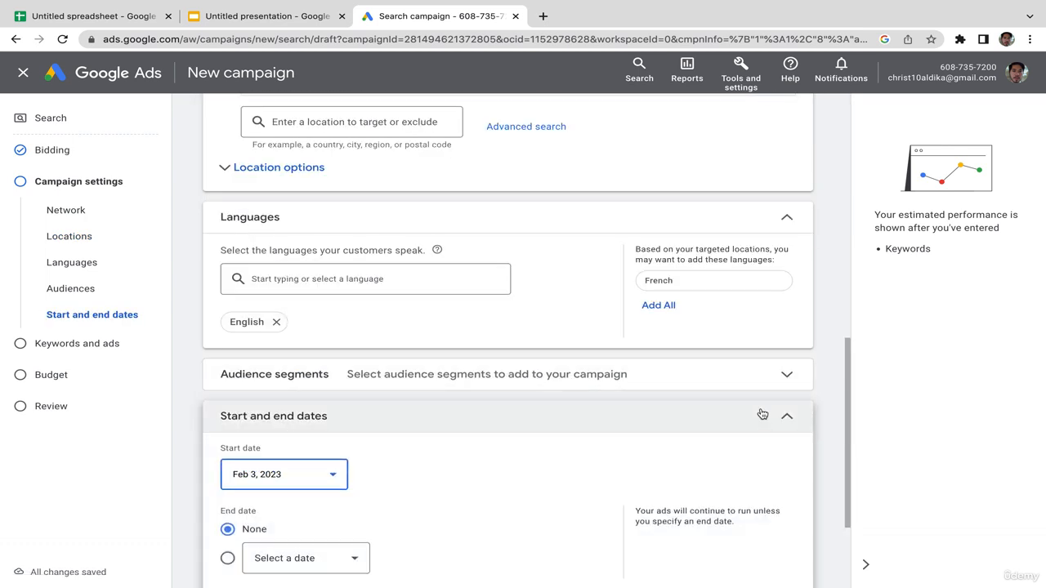
{"action": "scroll", "coordinate": [827, 478], "scroll_direction": "down", "scroll_amount": 2}
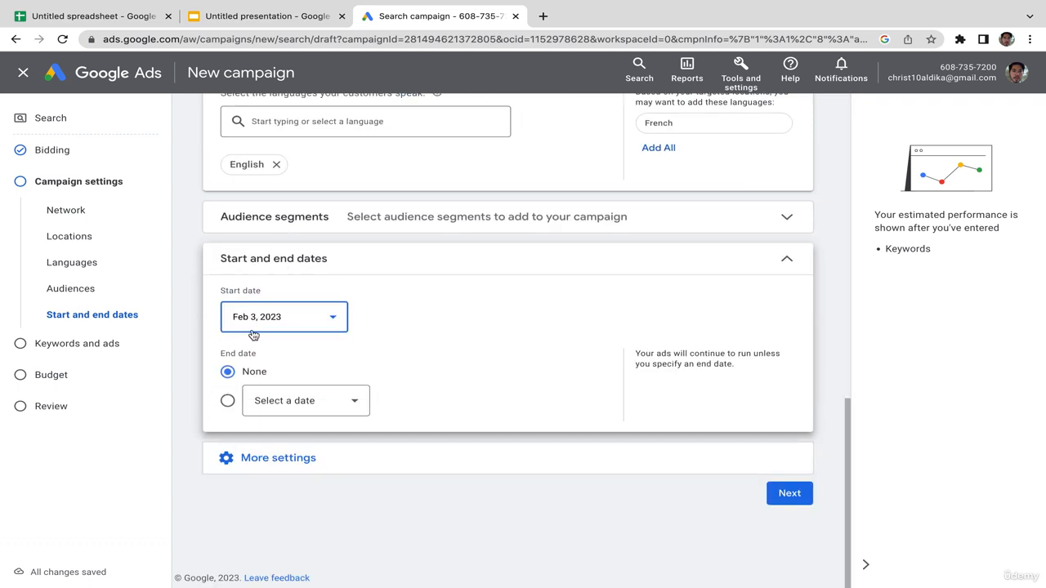
{"action": "left_click", "coordinate": [227, 400]}
{"action": "left_click", "coordinate": [347, 402]}
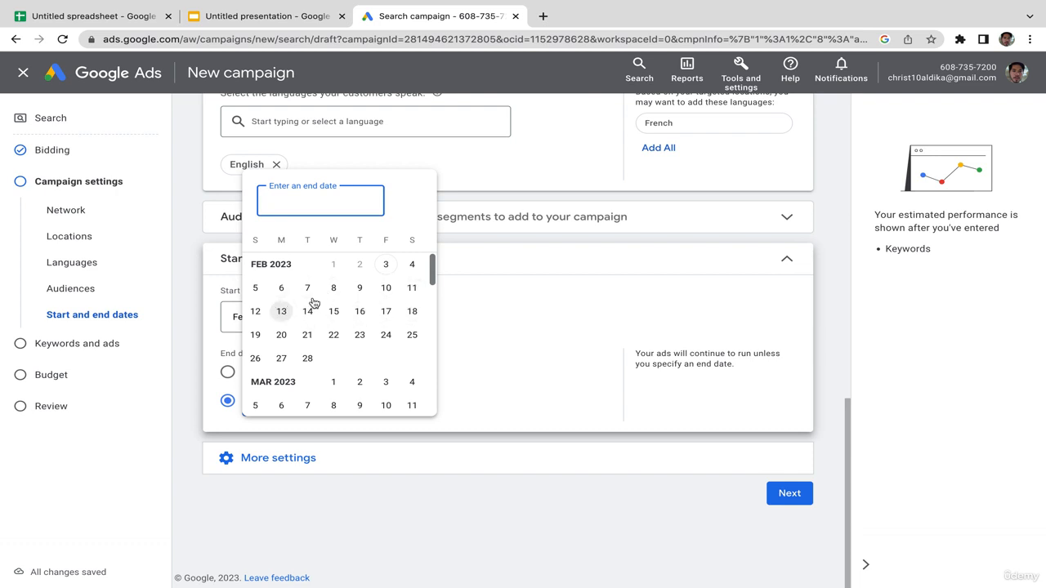
{"action": "left_click", "coordinate": [386, 289]}
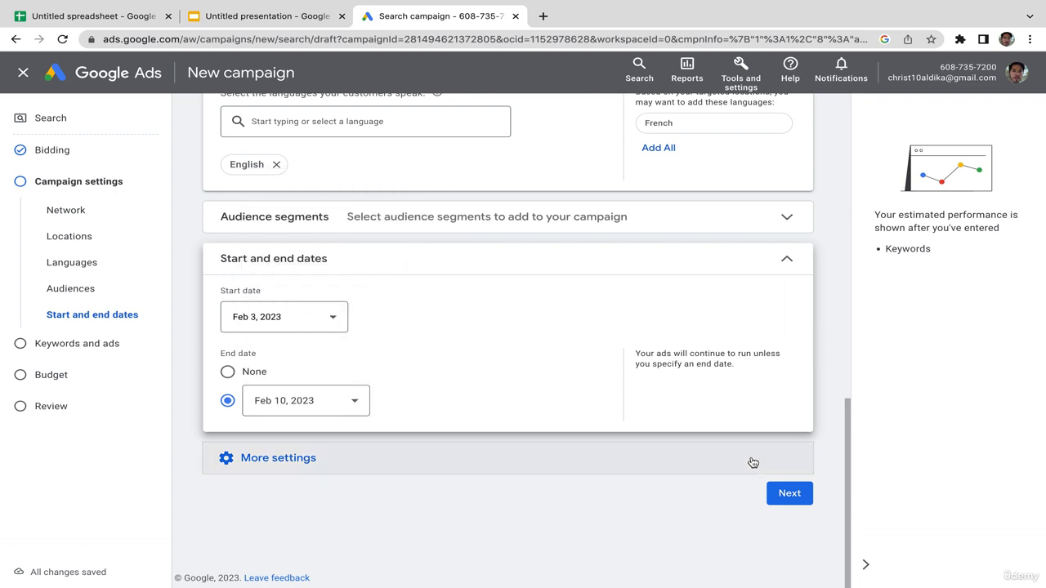
{"action": "left_click", "coordinate": [783, 495]}
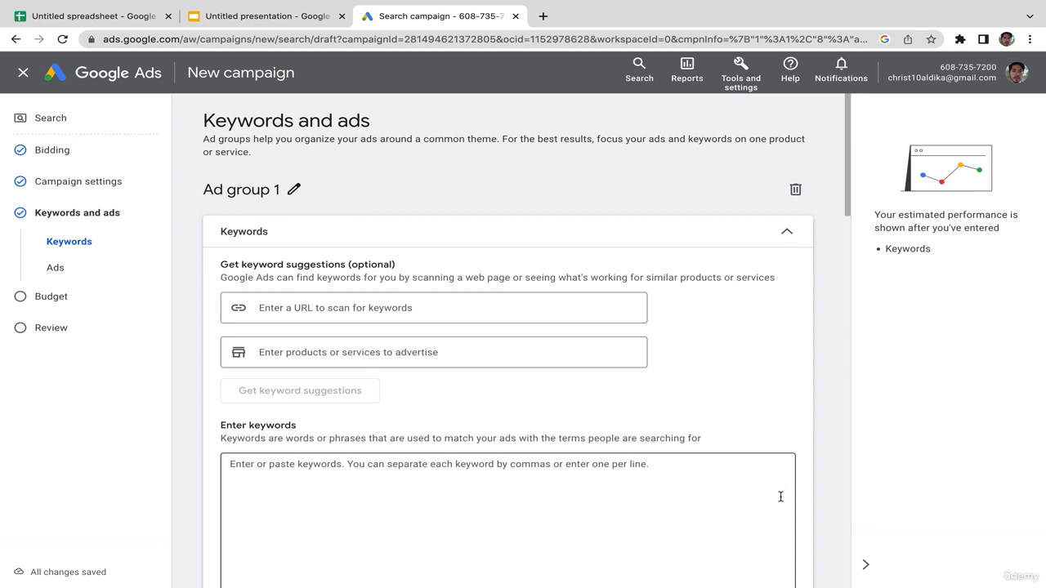
Step: Enter "amyl guard", "amyl guard reviews" and "amyl guard discount" as separate keywords for Ad group 1
{"action": "left_click_drag", "start_coordinate": [850, 174], "coordinate": [847, 207]}
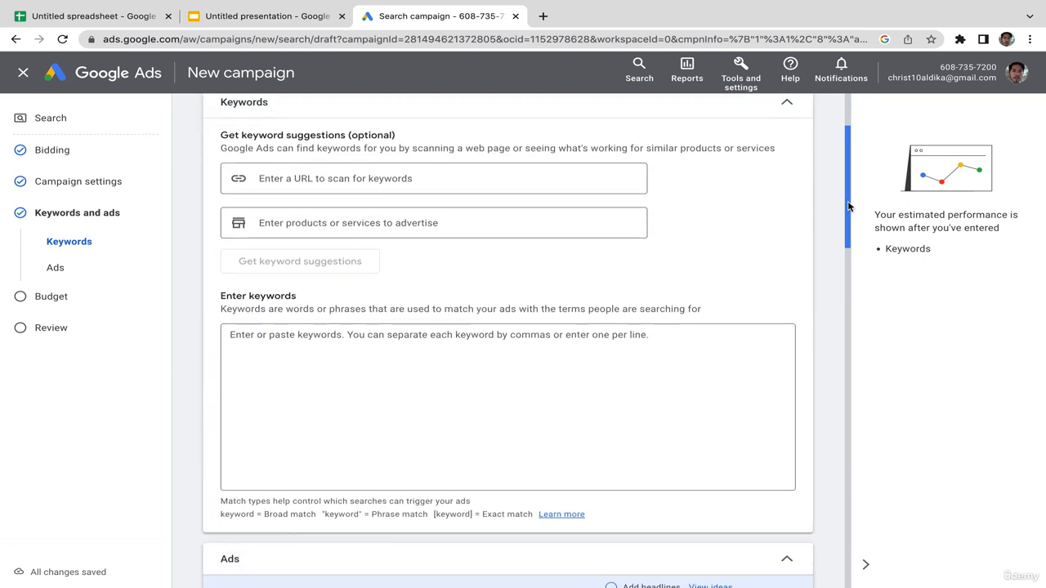
{"action": "left_click", "coordinate": [395, 354]}
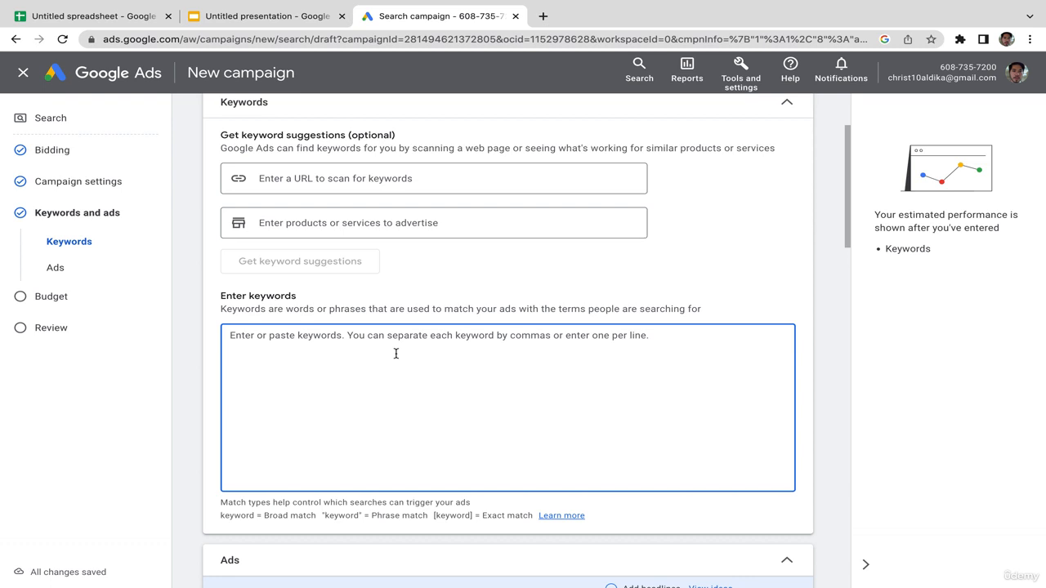
{"action": "type", "text": "amyl guard"}
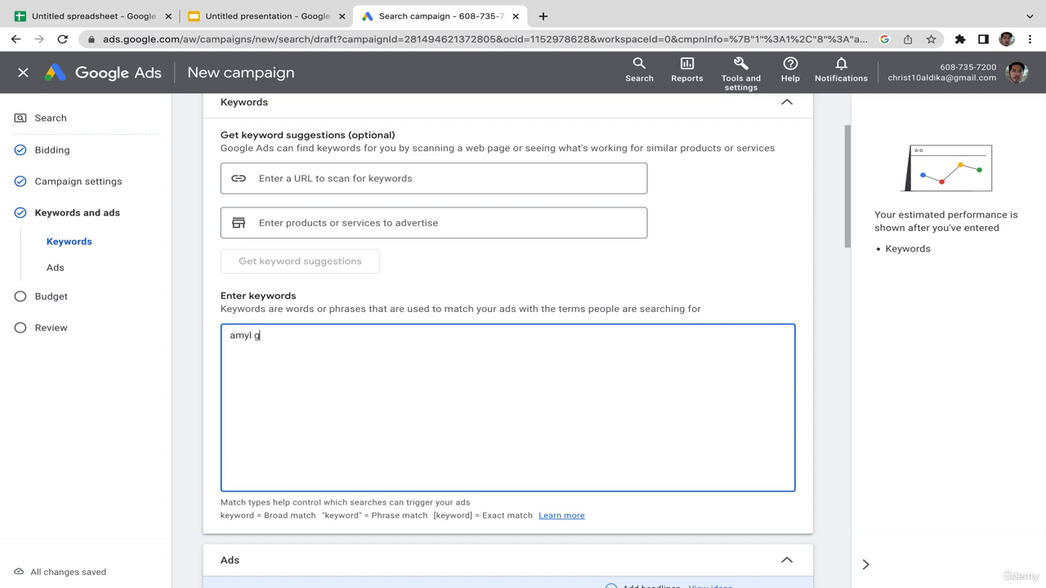
{"action": "key", "text": "Return"}
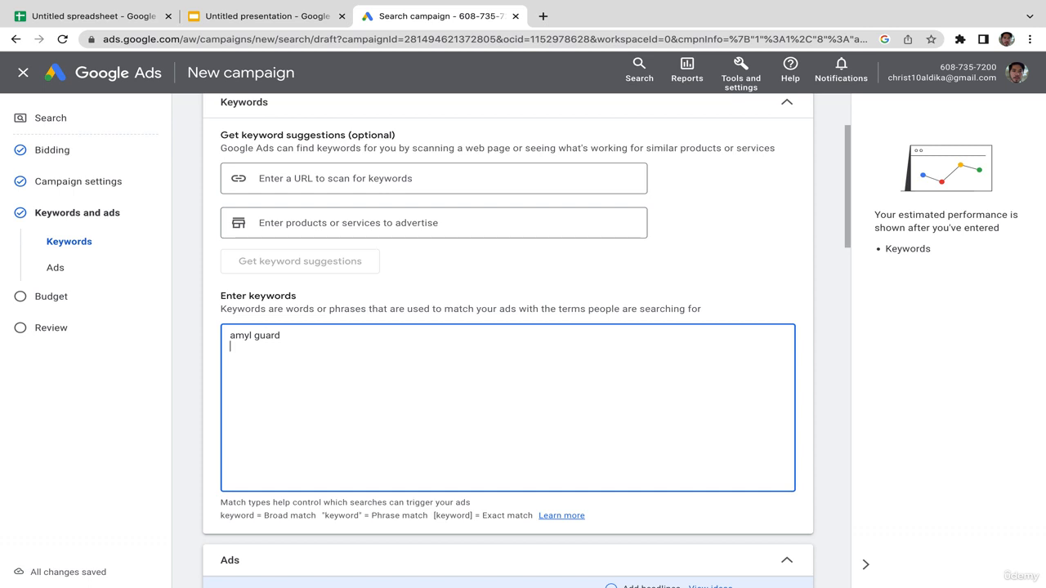
{"action": "type", "text": "aqmyl"}
{"action": "key", "text": "BackSpace"}
{"action": "key", "text": "BackSpace"}
{"action": "key", "text": "BackSpace"}
{"action": "type", "text": "myl guard reviews"}
{"action": "key", "text": "Return"}
{"action": "type", "text": "amyl guard"}
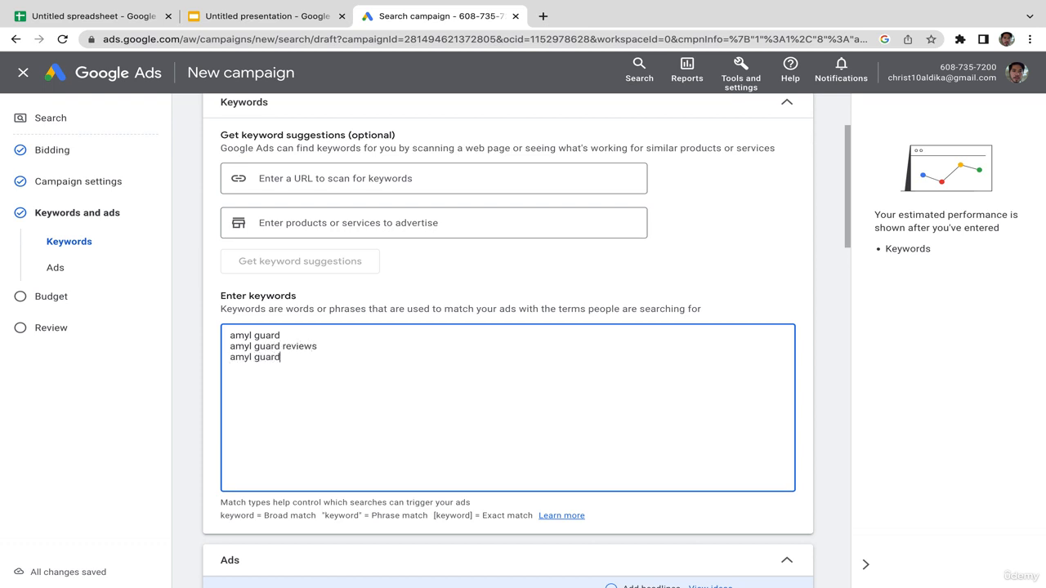
{"action": "type", "text": " discount"}
{"action": "key", "text": "Return"}
Step: Add the keywords "amyl guard testimony", "buy amyl guard" and "purchase amyl guard" on separate lines
{"action": "type", "text": "amyl guard testimony buy a"}
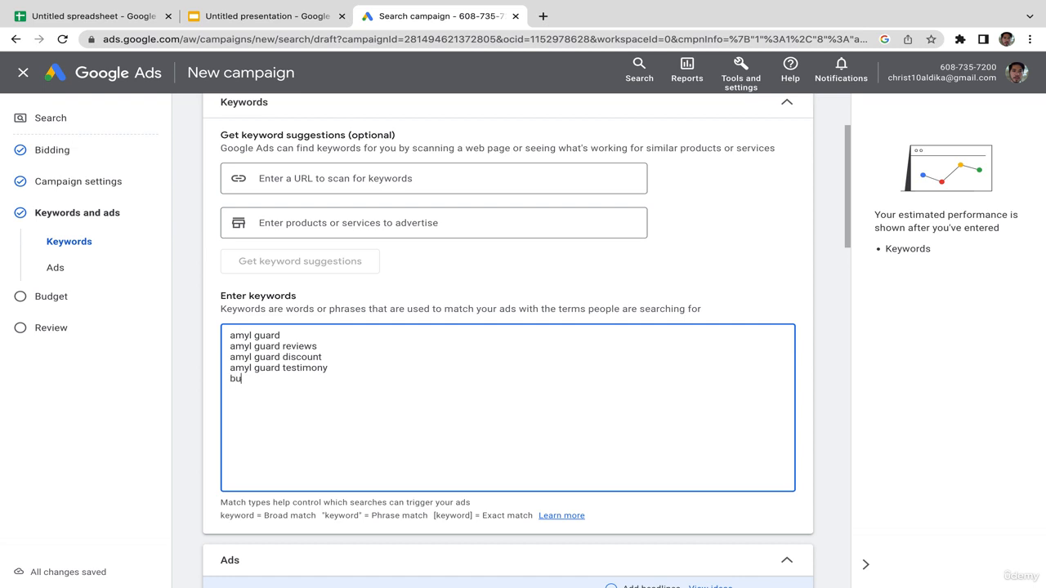
{"action": "type", "text": "mylguard"}
{"action": "left_click", "coordinate": [271, 378]}
{"action": "left_click", "coordinate": [345, 375]}
{"action": "type", "text": "pucra"}
{"action": "key", "text": "BackSpace"}
{"action": "type", "text": "rchase amyl"}
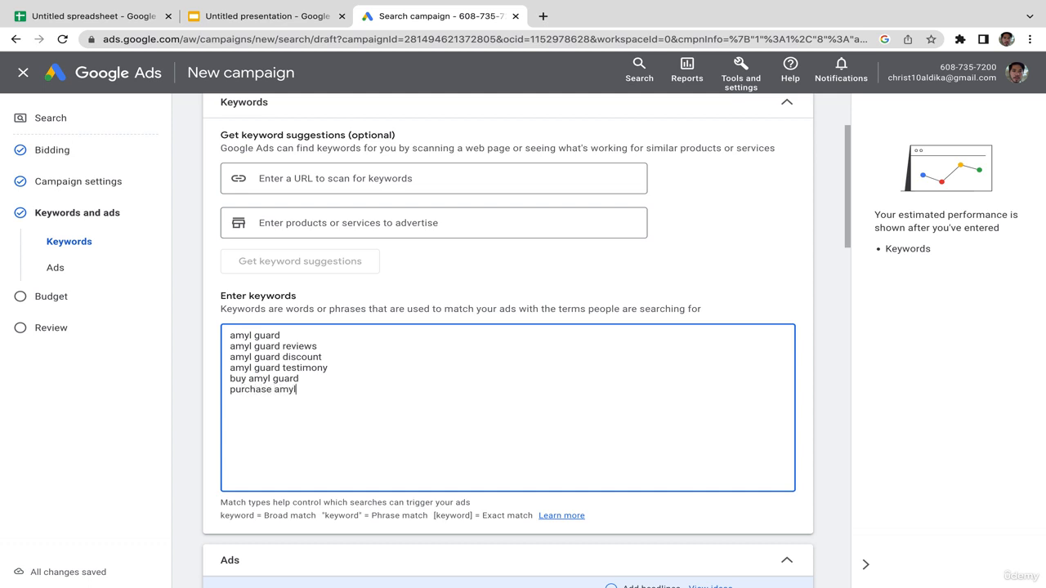
{"action": "type", "text": " guard"}
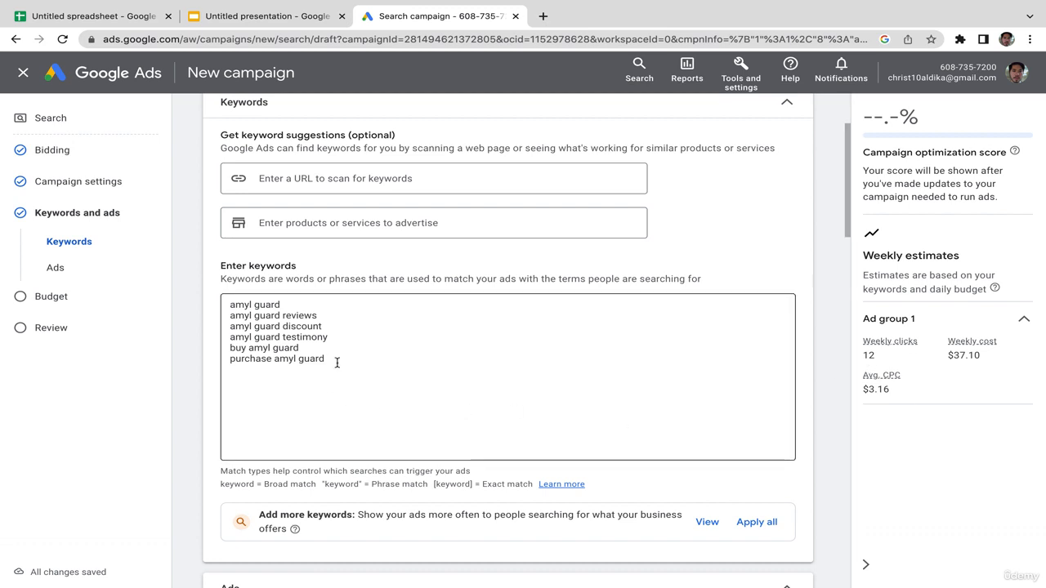
Step: Review the entered keywords and read the explanation of the average CPC in the weekly estimates
{"action": "left_click_drag", "start_coordinate": [346, 357], "coordinate": [223, 303]}
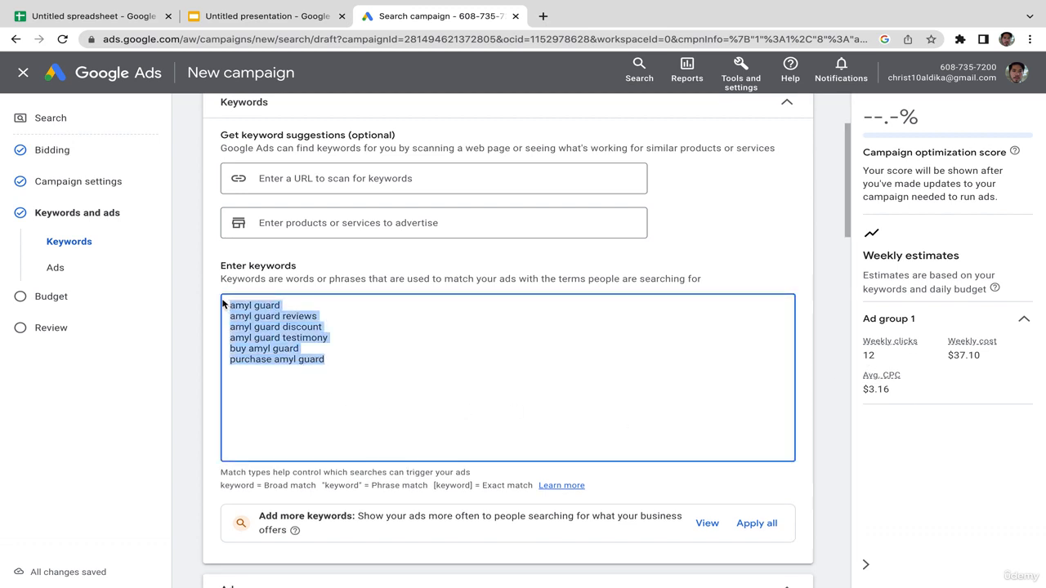
{"action": "left_click", "coordinate": [853, 362]}
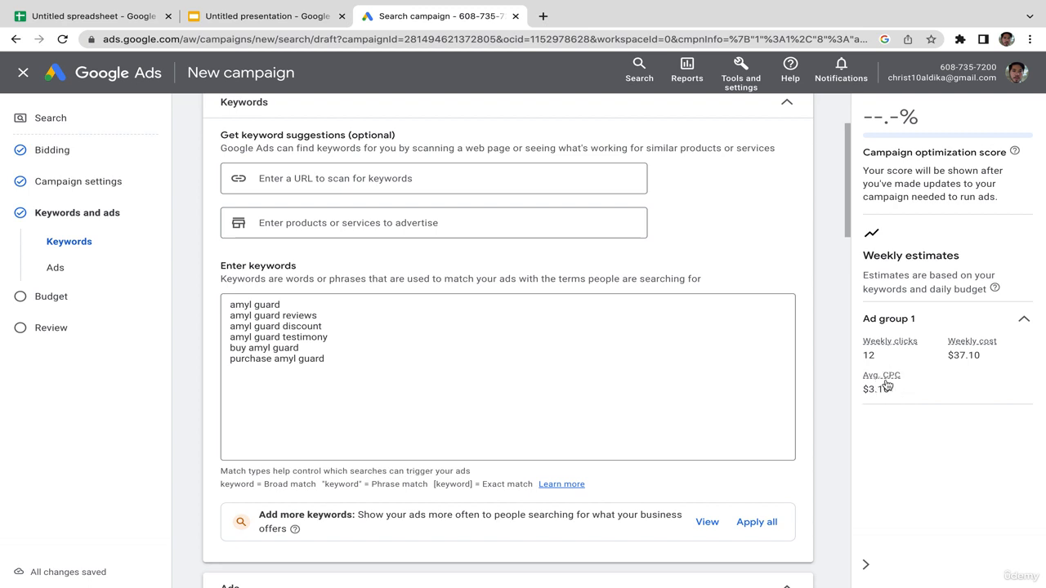
{"action": "mouse_move", "coordinate": [882, 377]}
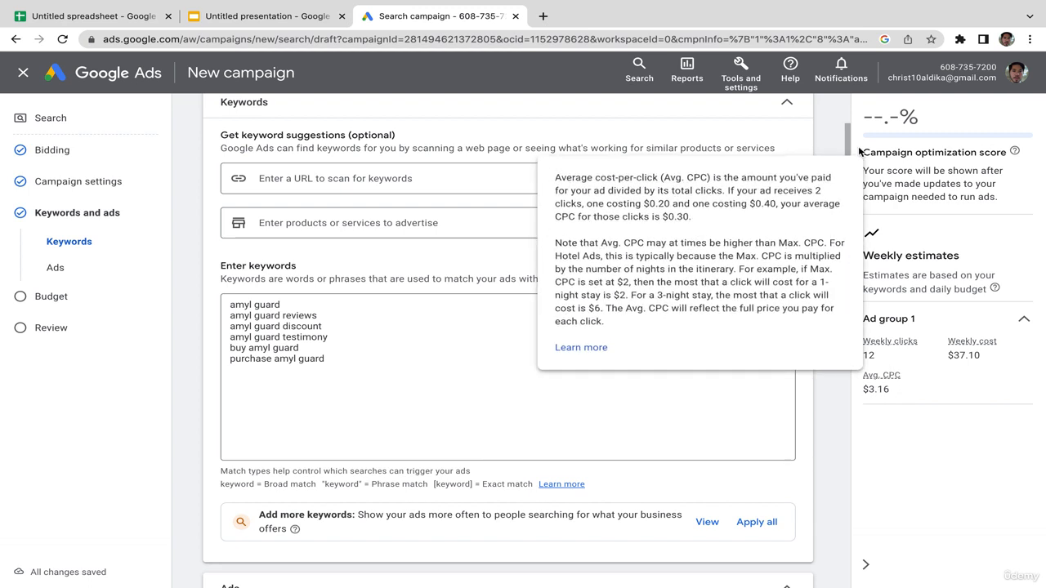
{"action": "scroll", "coordinate": [850, 138], "scroll_direction": "down", "scroll_amount": 1}
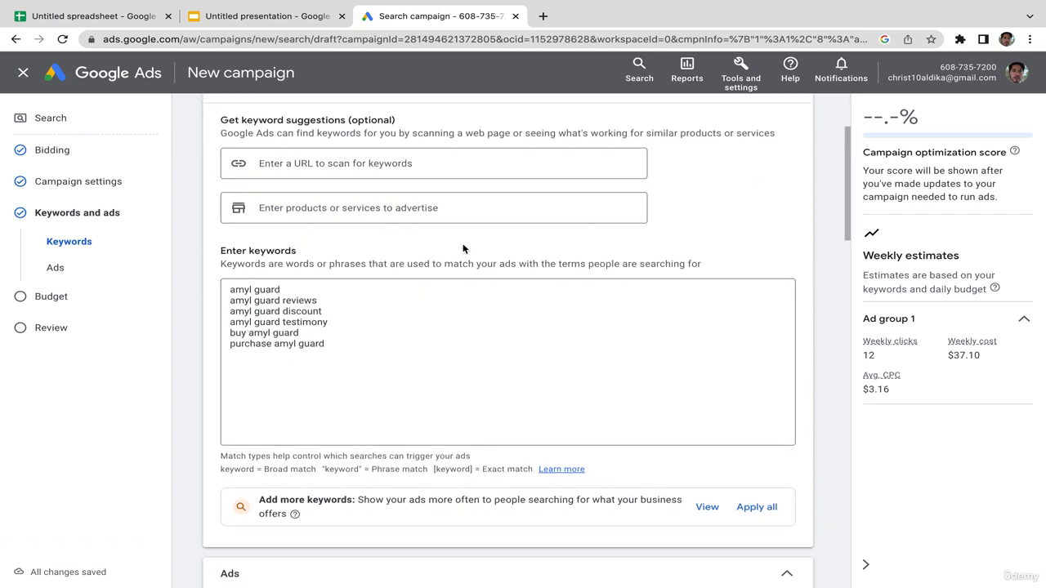
{"action": "left_click_drag", "start_coordinate": [346, 343], "coordinate": [220, 283]}
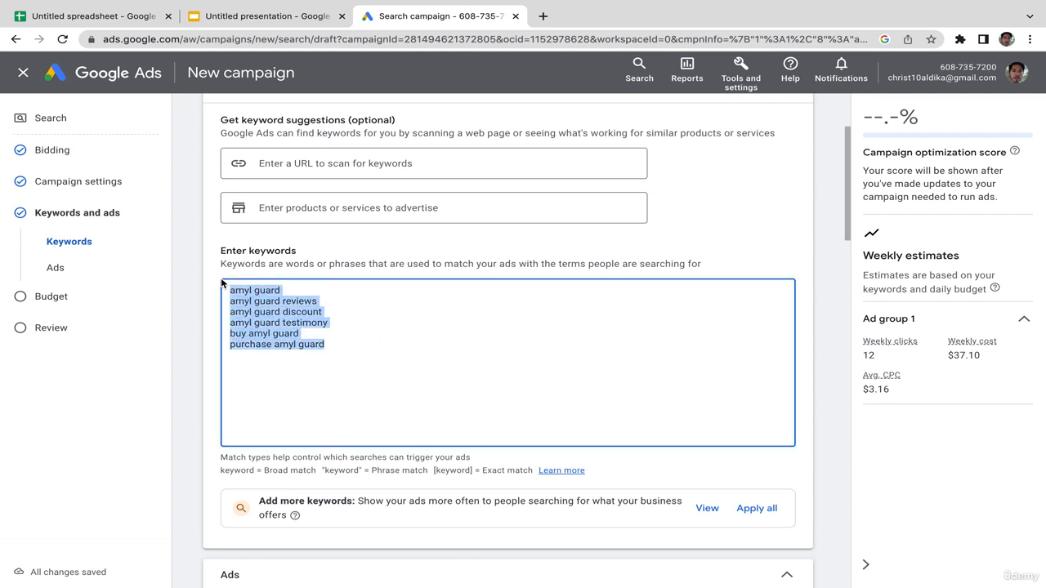
{"action": "left_click", "coordinate": [404, 354]}
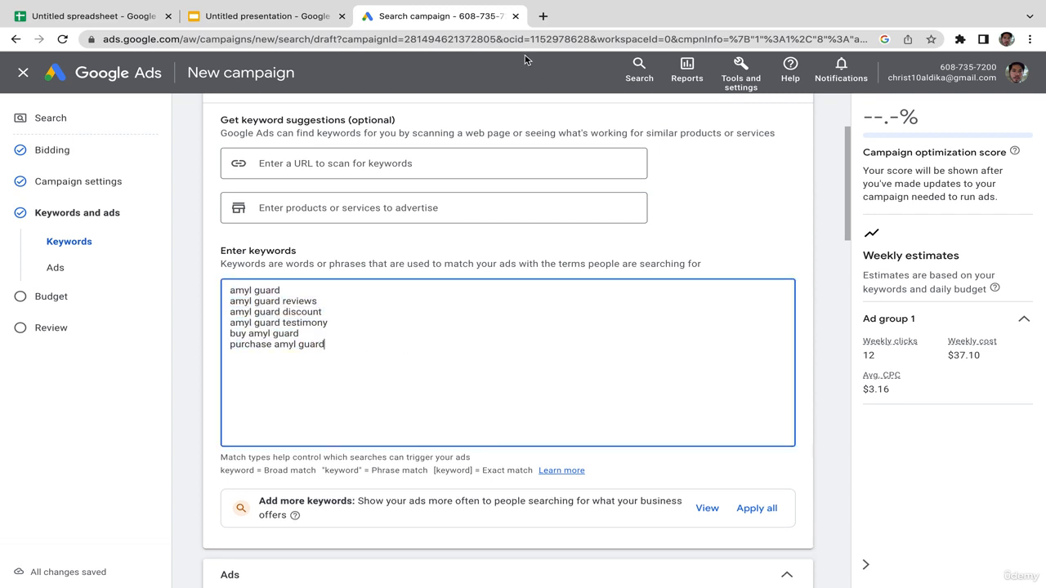
{"action": "left_click", "coordinate": [550, 21]}
{"action": "type", "text": "amy"}
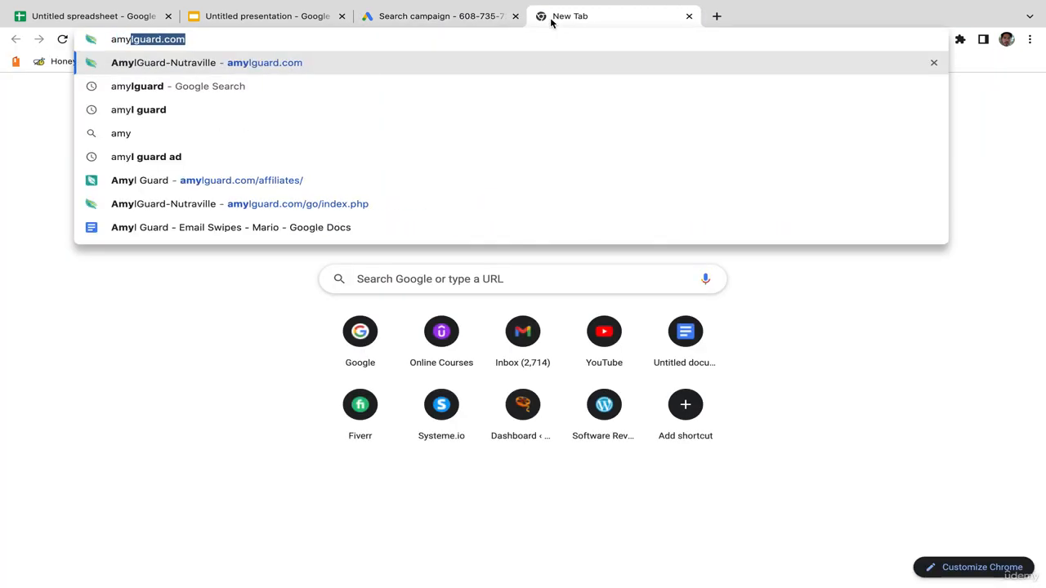
{"action": "key", "text": "Return"}
{"action": "left_click", "coordinate": [216, 43]}
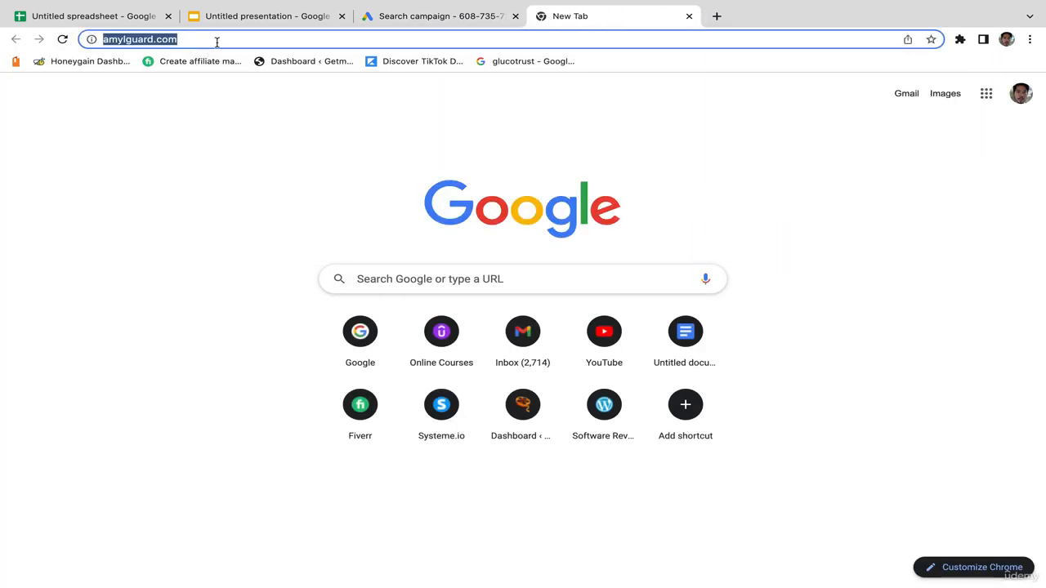
{"action": "left_click", "coordinate": [247, 42]}
{"action": "left_click_drag", "start_coordinate": [246, 42], "coordinate": [57, 42]}
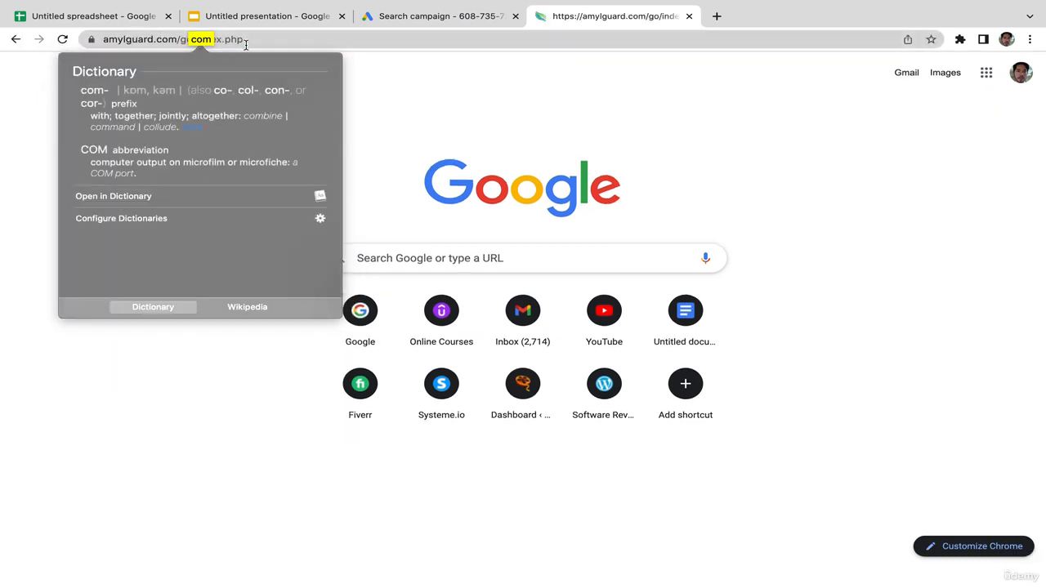
{"action": "left_click", "coordinate": [295, 43]}
{"action": "left_click_drag", "start_coordinate": [299, 41], "coordinate": [83, 23]}
{"action": "key", "text": "ctrl+c"}
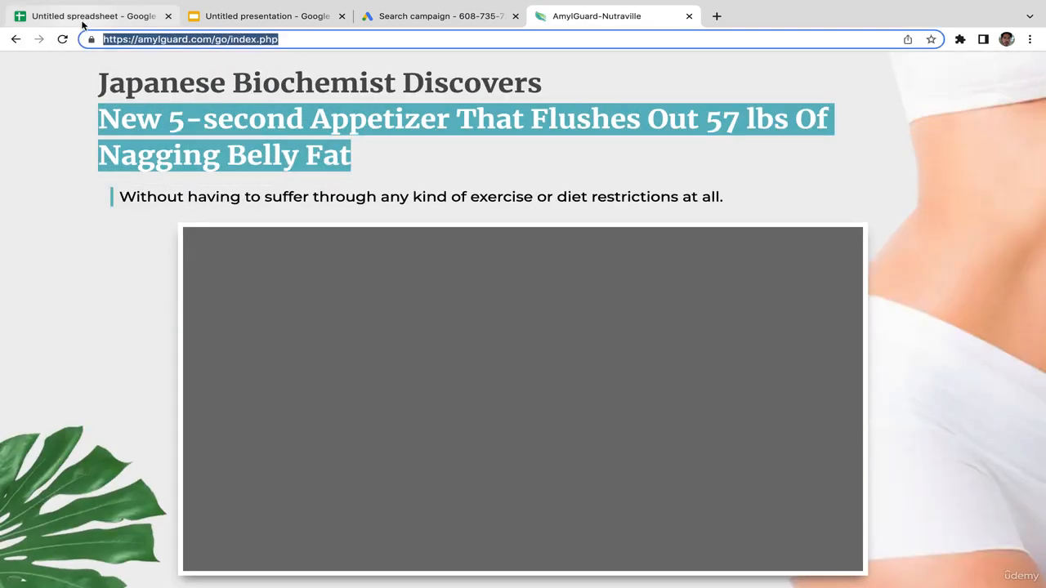
{"action": "left_click", "coordinate": [688, 15]}
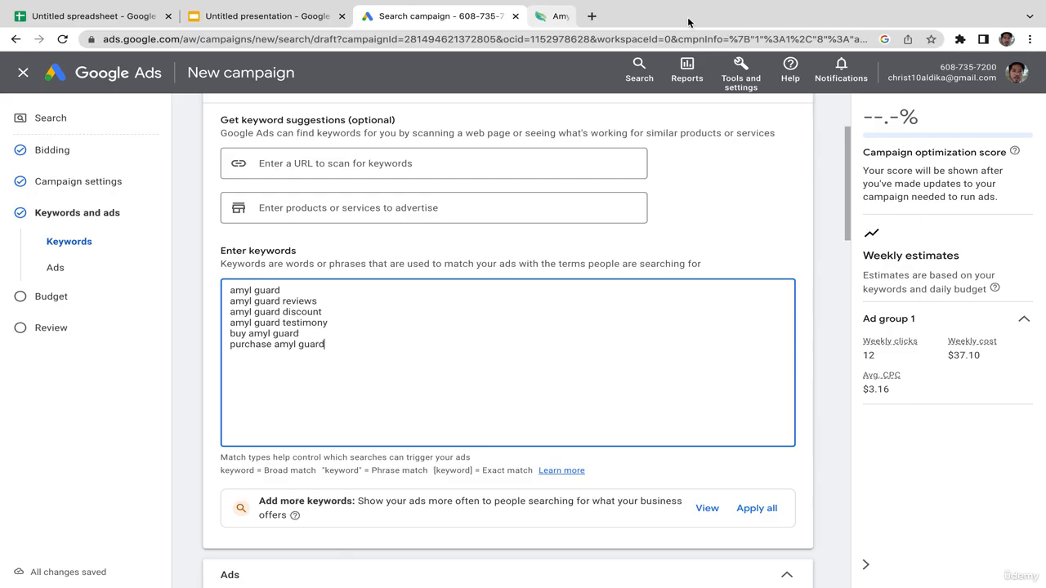
{"action": "left_click", "coordinate": [405, 169]}
{"action": "key", "text": "ctrl+v"}
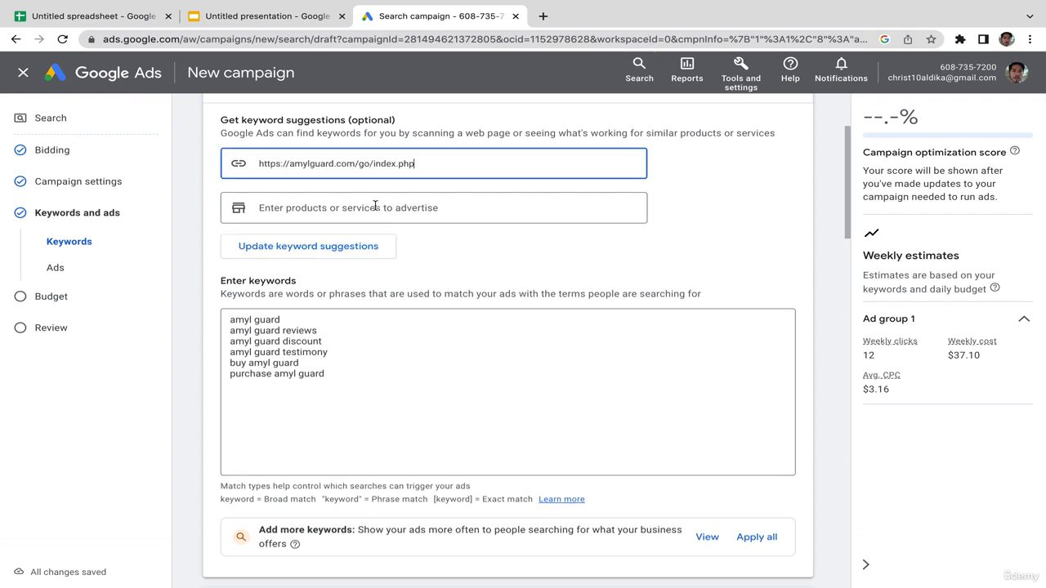
{"action": "left_click", "coordinate": [321, 255]}
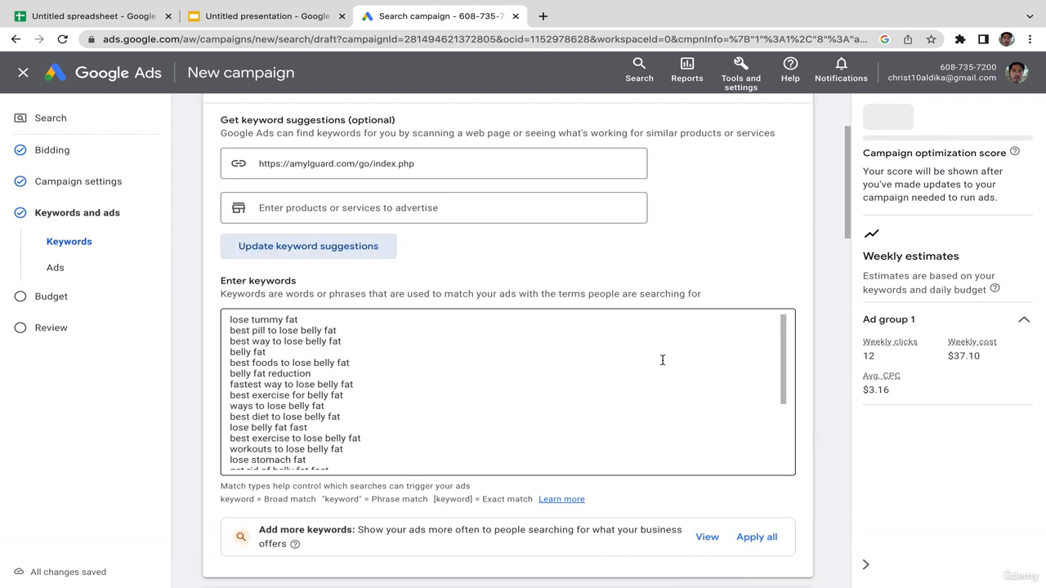
{"action": "left_click_drag", "start_coordinate": [782, 367], "coordinate": [782, 315]}
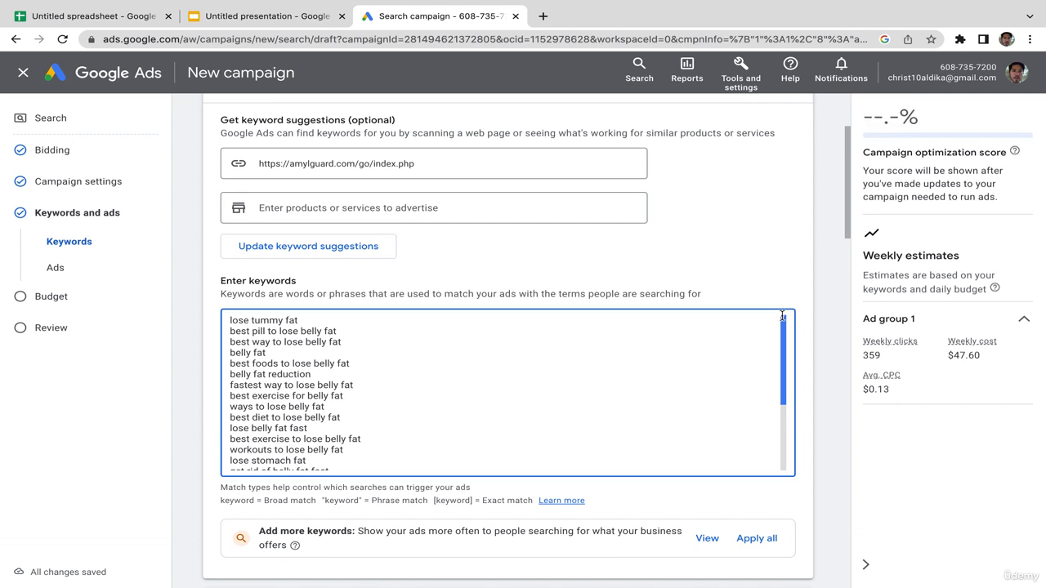
{"action": "left_click_drag", "start_coordinate": [782, 315], "coordinate": [765, 433]}
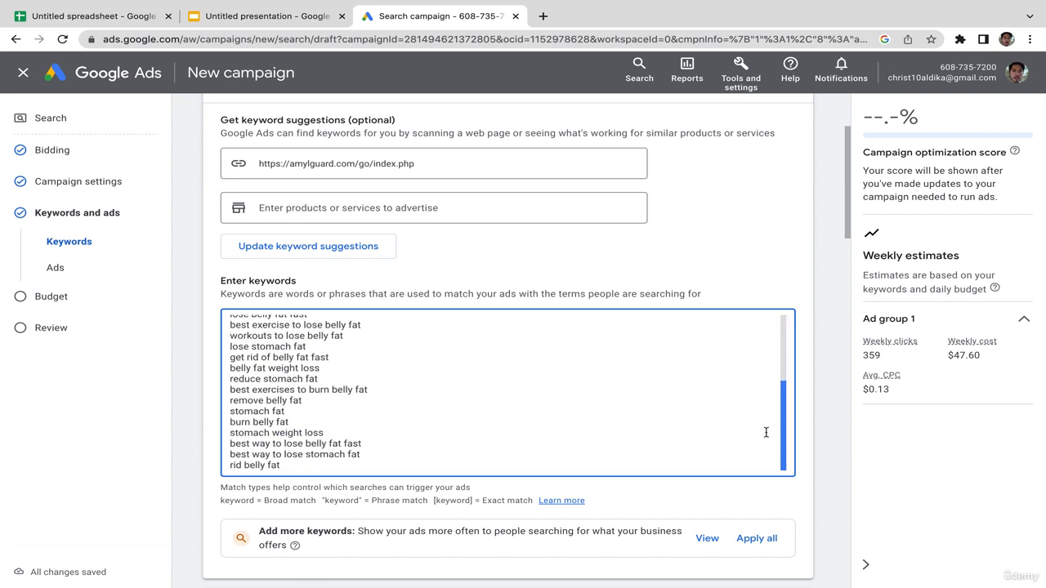
{"action": "mouse_move", "coordinate": [765, 433]}
{"action": "left_mouse_down"}
{"action": "mouse_move", "coordinate": [786, 352]}
{"action": "mouse_move", "coordinate": [781, 436]}
{"action": "left_mouse_up"}
{"action": "left_click_drag", "start_coordinate": [780, 487], "coordinate": [796, 345]}
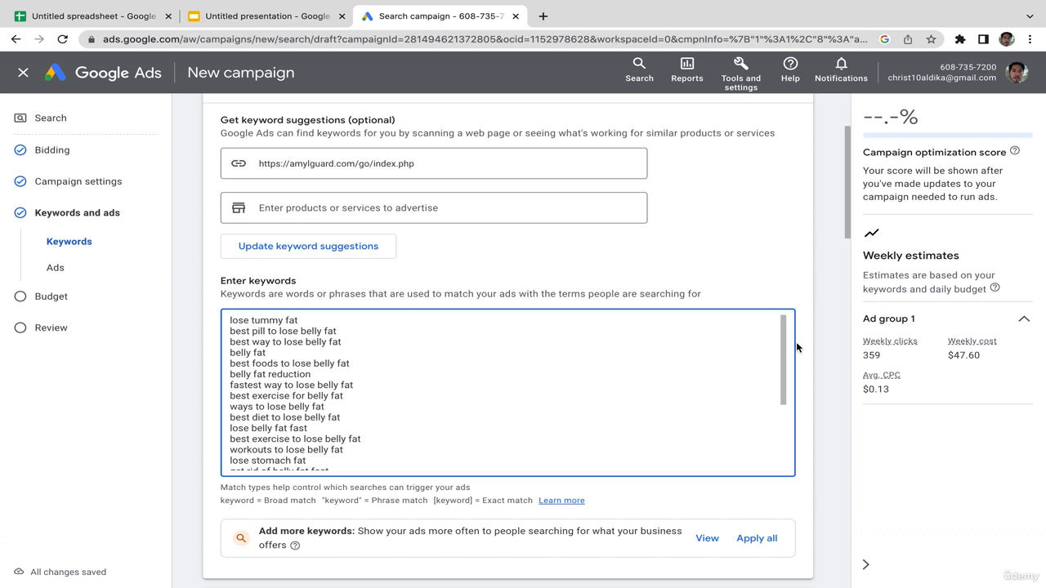
Step: Delete all the suggested keywords from the list and undo the deletion and the pasted URL
{"action": "left_click_drag", "start_coordinate": [230, 319], "coordinate": [373, 495]}
{"action": "key", "text": "BackSpace"}
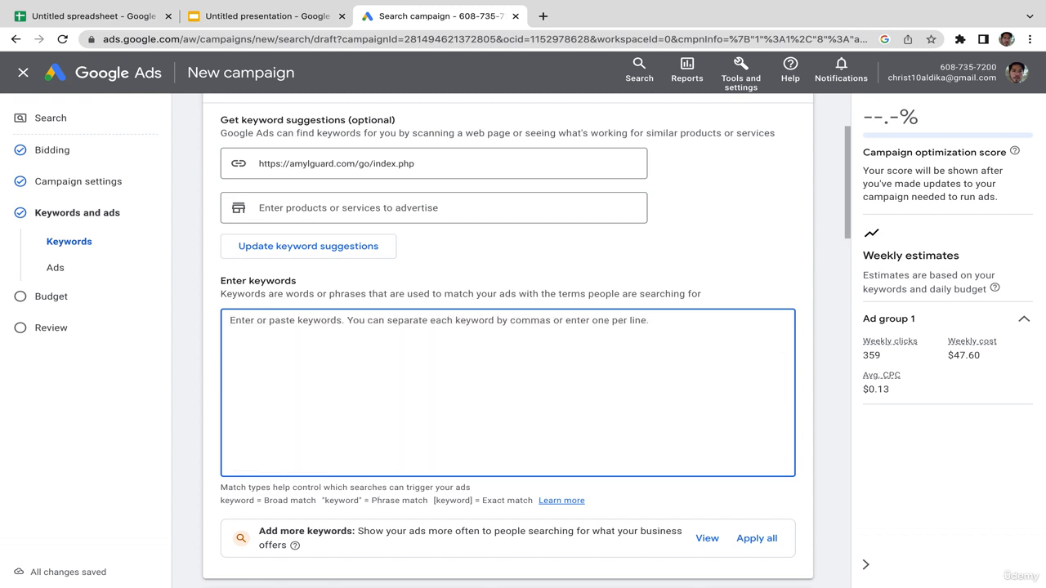
{"action": "key", "text": "super+z"}
{"action": "key", "text": "super+z"}
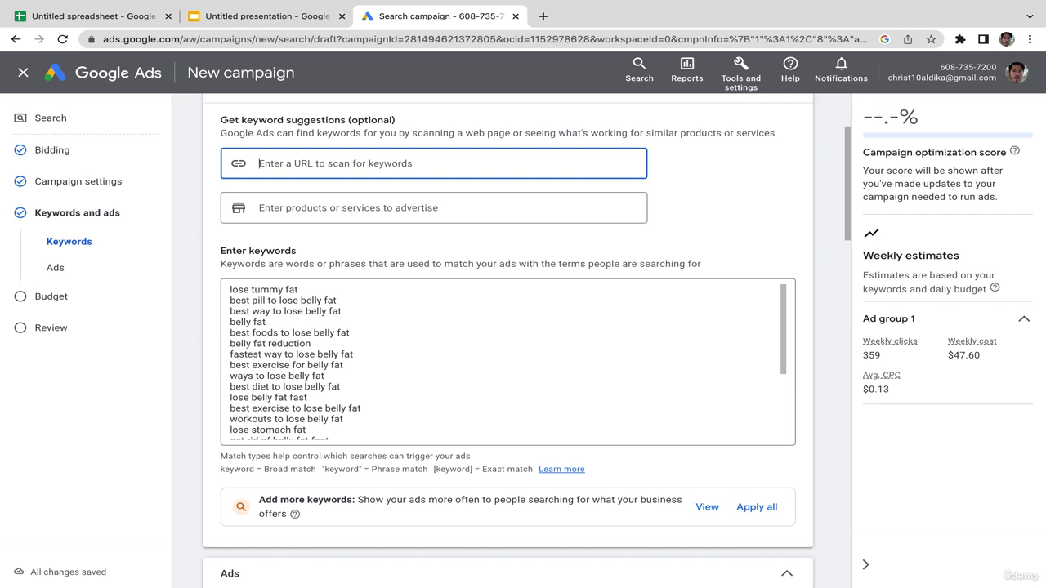
Step: Delete all the suggested keywords from the ad group's keyword list
{"action": "left_click", "coordinate": [233, 292]}
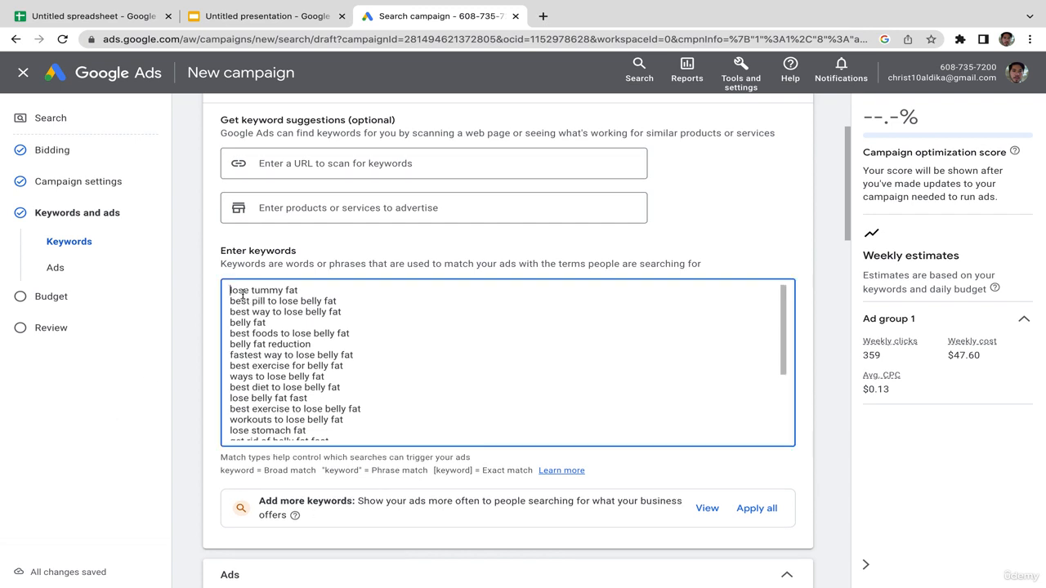
{"action": "left_click_drag", "start_coordinate": [241, 292], "coordinate": [378, 454]}
{"action": "key", "text": "BackSpace"}
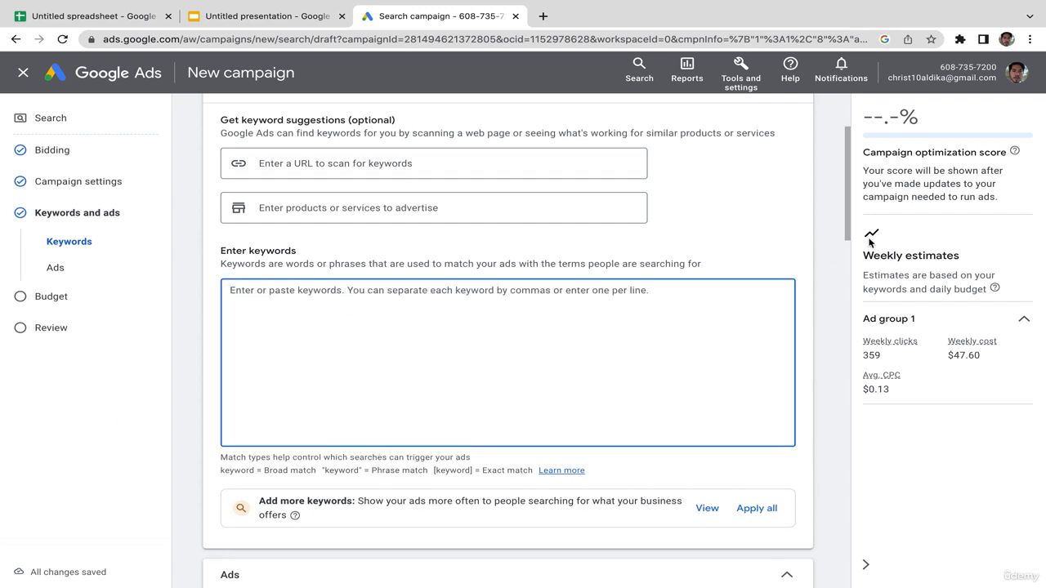
{"action": "mouse_move", "coordinate": [849, 181]}
{"action": "left_mouse_down"}
{"action": "mouse_move", "coordinate": [850, 154]}
{"action": "mouse_move", "coordinate": [849, 178]}
{"action": "left_mouse_up"}
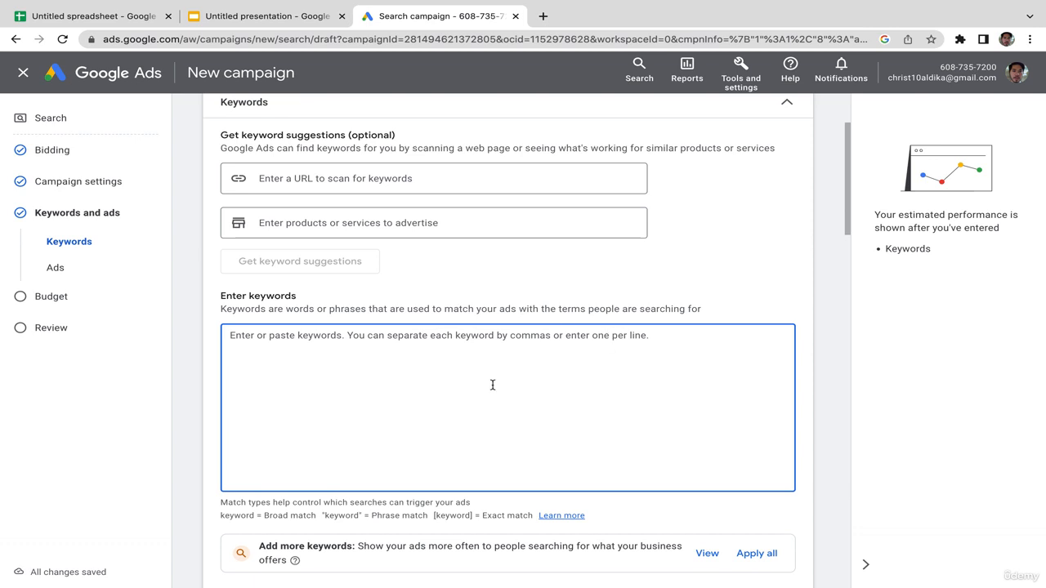
Step: Read the keyword match type notation and enter amyl guard as a broad match keyword
{"action": "left_click_drag", "start_coordinate": [221, 515], "coordinate": [535, 521]}
{"action": "scroll", "coordinate": [844, 265], "scroll_direction": "down", "scroll_amount": 3}
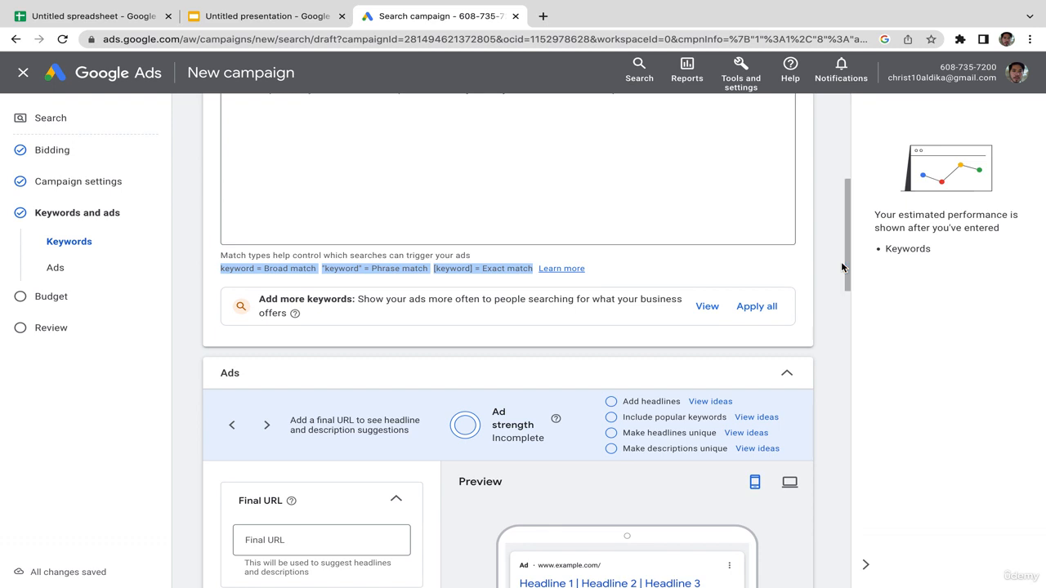
{"action": "left_click", "coordinate": [845, 170]}
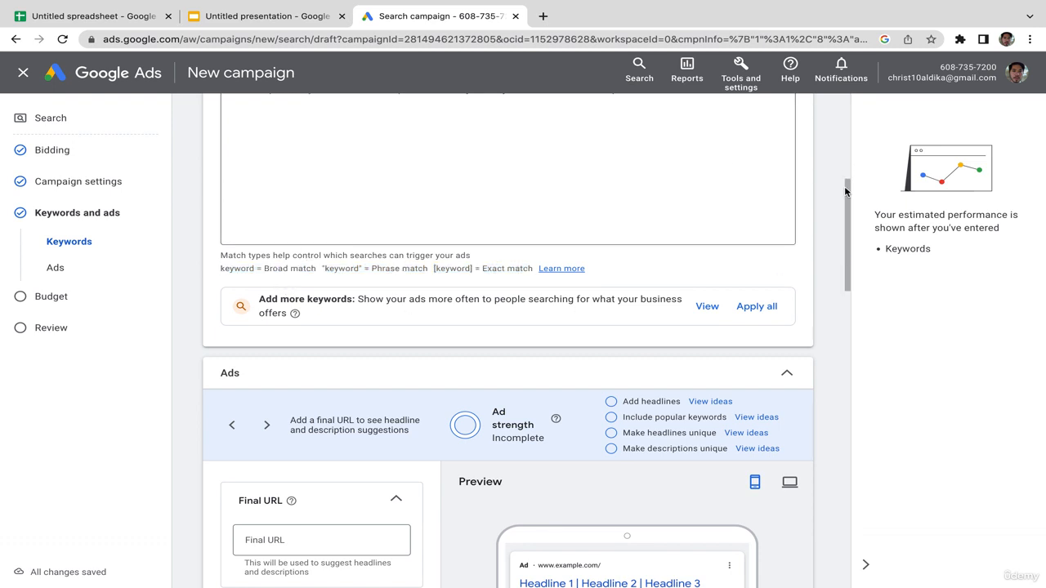
{"action": "left_click_drag", "start_coordinate": [845, 191], "coordinate": [820, 162]}
{"action": "left_click", "coordinate": [413, 305]}
{"action": "type", "text": "a"}
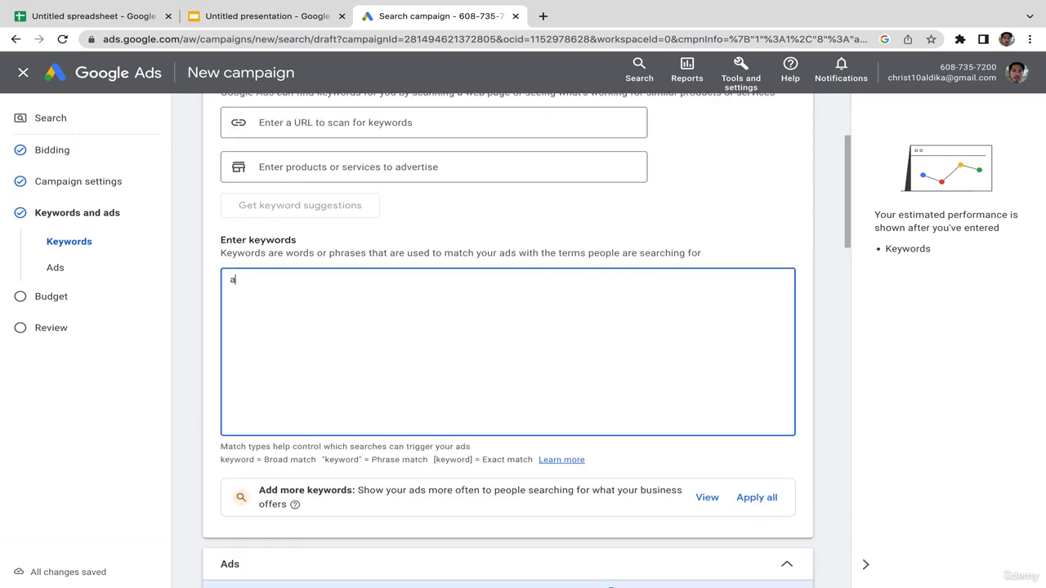
{"action": "type", "text": "myl guard"}
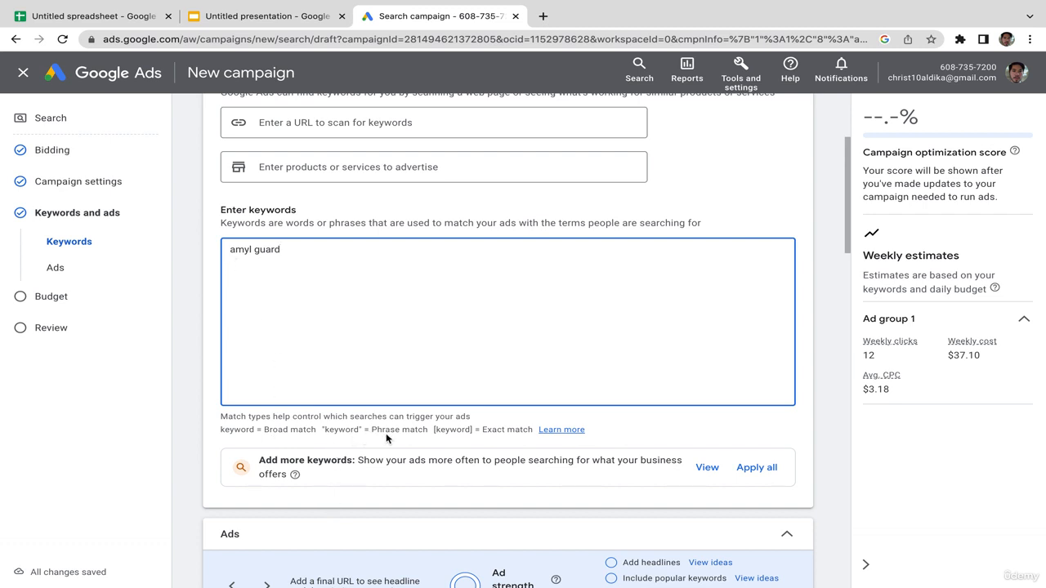
Step: Convert the amyl guard keyword to phrase match by enclosing it in double quotation marks
{"action": "left_click", "coordinate": [229, 251]}
{"action": "type", "text": "\""}
{"action": "left_click", "coordinate": [320, 248]}
{"action": "type", "text": "\""}
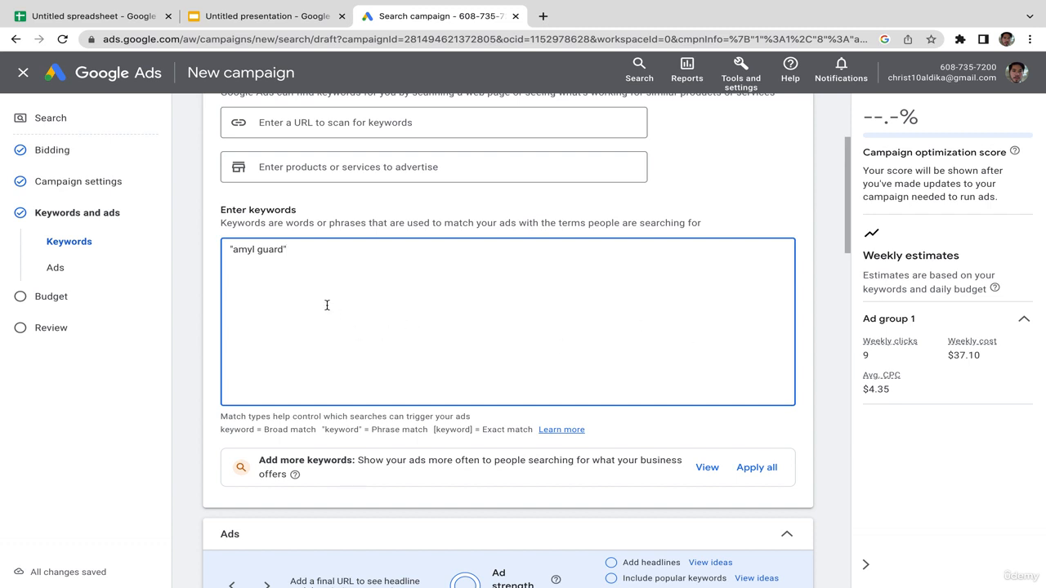
Step: Convert the keyword to exact match as [amyl guard] and check it against the match type notation
{"action": "left_click", "coordinate": [232, 249]}
{"action": "key", "text": "BackSpace"}
{"action": "type", "text": "["}
{"action": "left_click_drag", "start_coordinate": [484, 431], "coordinate": [535, 431]}
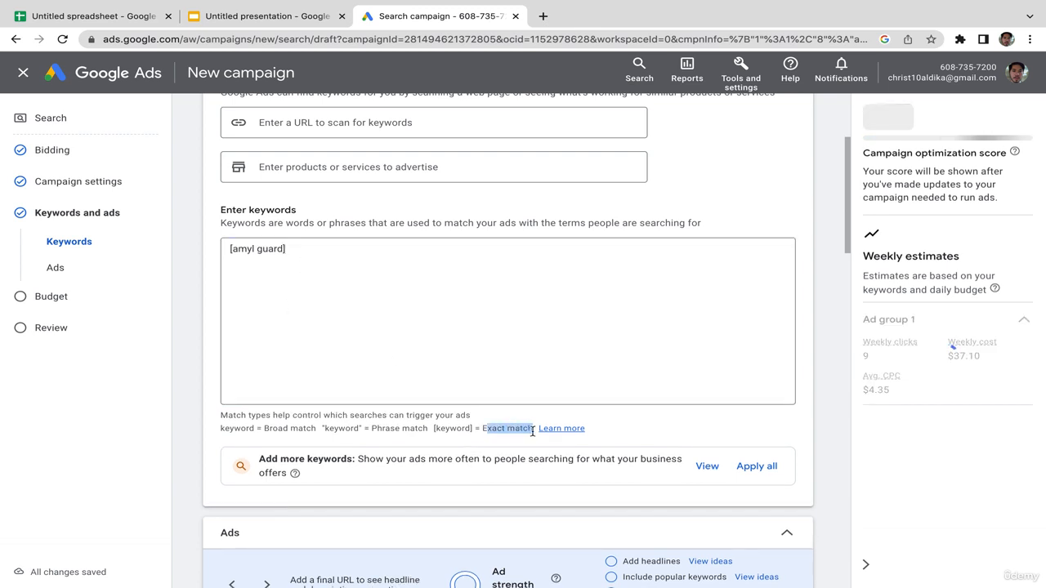
{"action": "left_click", "coordinate": [308, 248]}
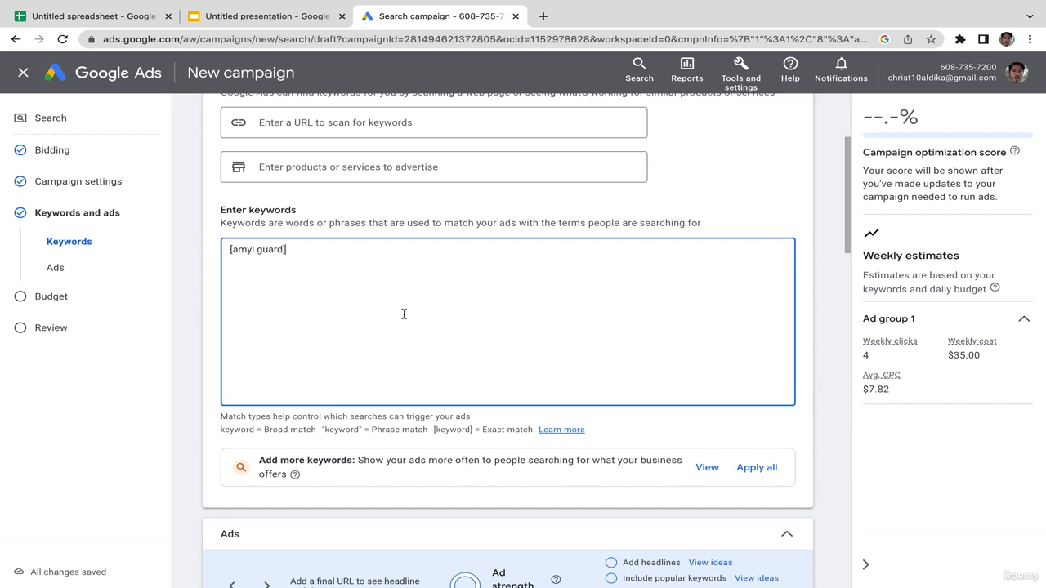
Step: Replace the exact match keyword with the phrase match keyword "amyl guard"
{"action": "left_click_drag", "start_coordinate": [299, 251], "coordinate": [221, 254]}
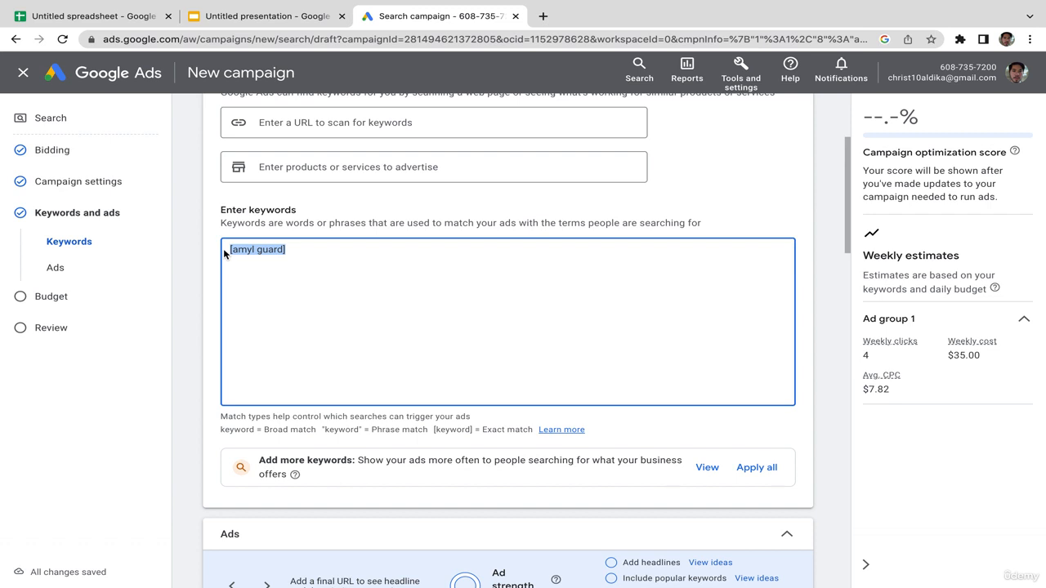
{"action": "key", "text": "BackSpace"}
{"action": "type", "text": "\""}
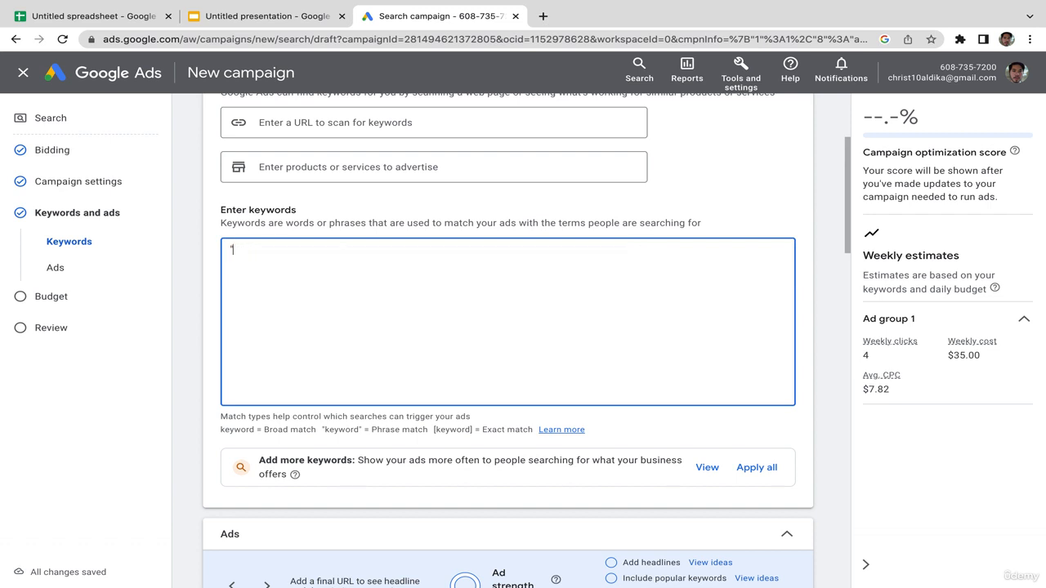
{"action": "type", "text": "amyl guard\""}
{"action": "key", "text": "ctrl+a"}
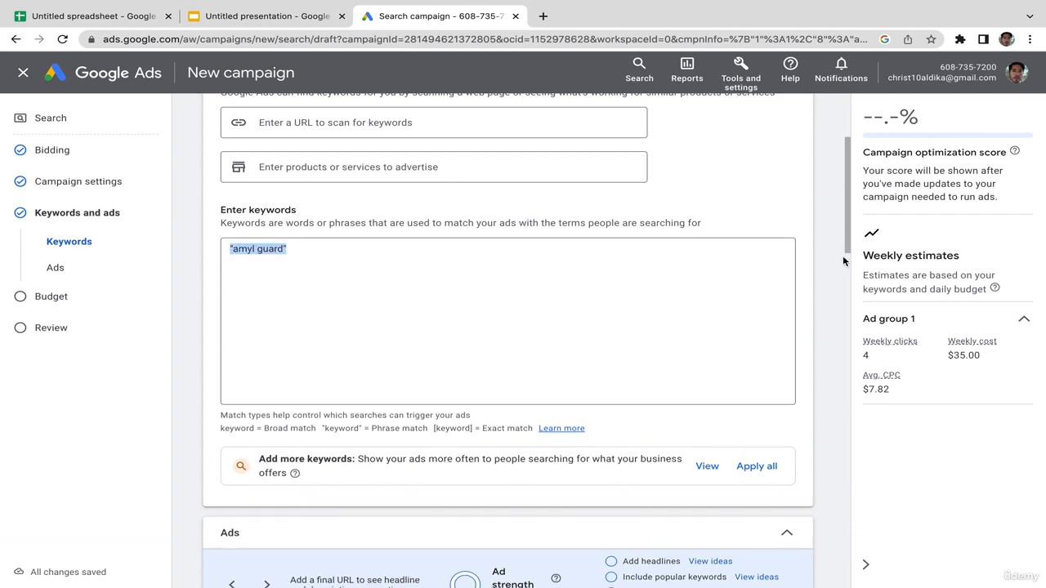
{"action": "scroll", "coordinate": [815, 368], "scroll_direction": "down", "scroll_amount": 5}
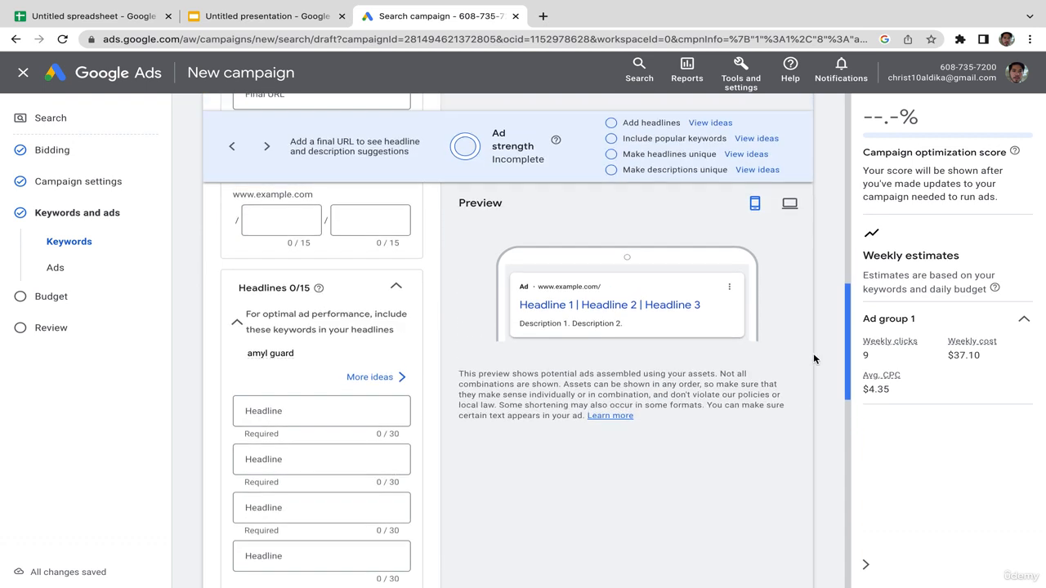
{"action": "scroll", "coordinate": [814, 347], "scroll_direction": "up", "scroll_amount": 2}
{"action": "left_click", "coordinate": [327, 259]}
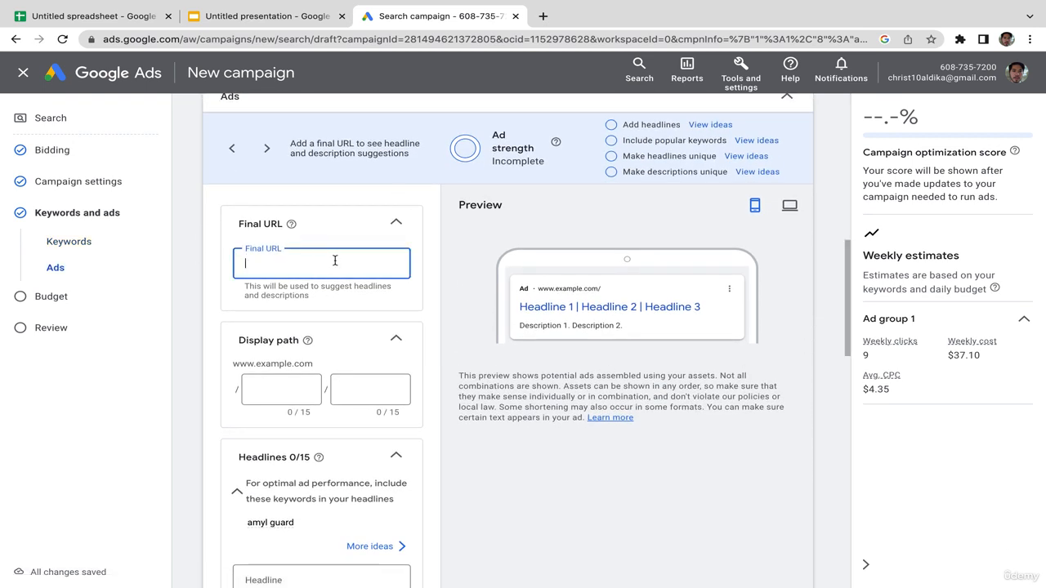
{"action": "key", "text": "ctrl+v"}
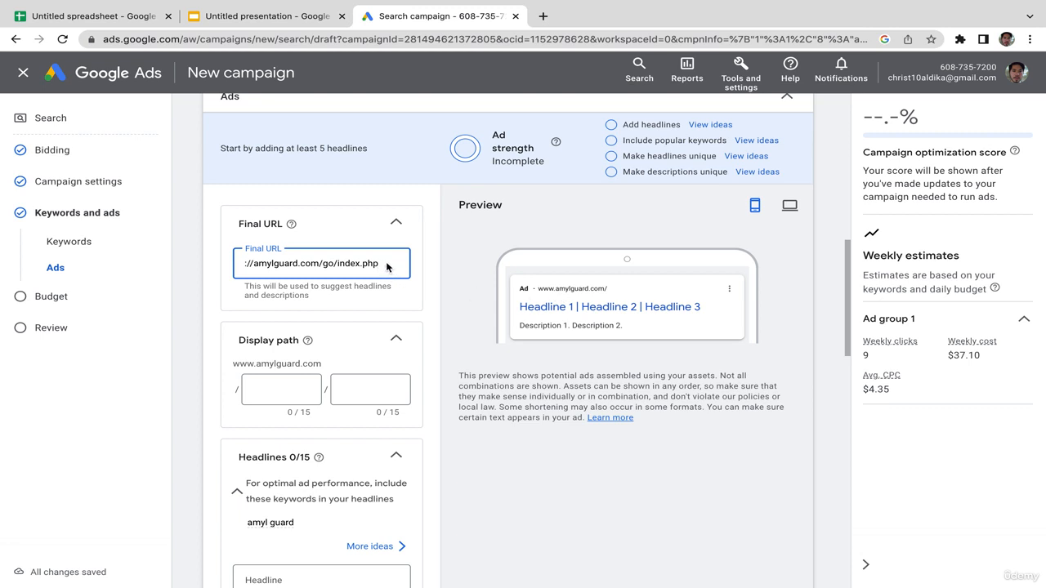
Step: Leave the display path empty and enter Amyl Guard as the ad's first headline
{"action": "mouse_move", "coordinate": [847, 267]}
{"action": "left_mouse_down"}
{"action": "mouse_move", "coordinate": [847, 287]}
{"action": "mouse_move", "coordinate": [840, 270]}
{"action": "left_mouse_up"}
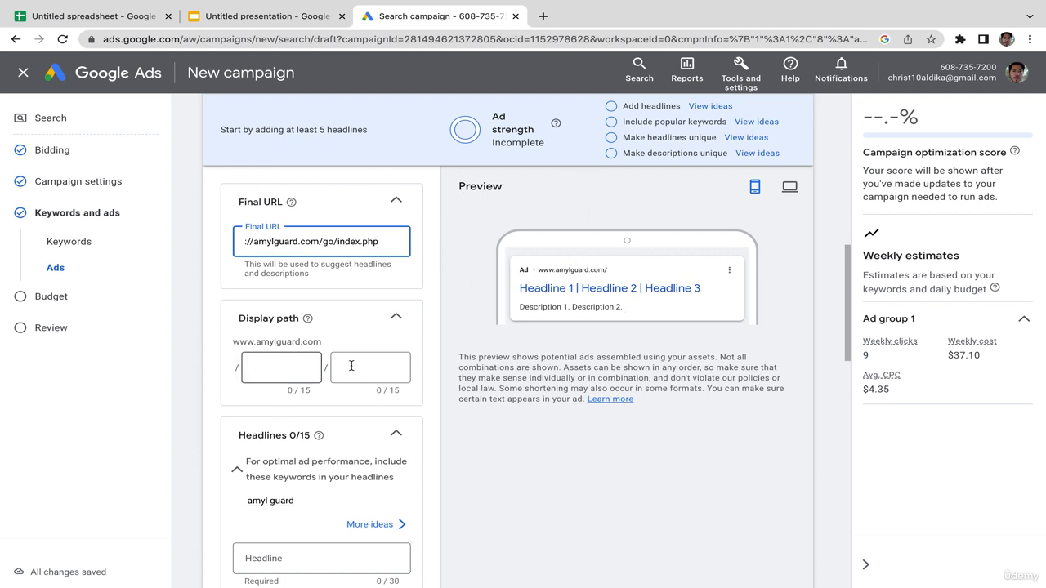
{"action": "left_click_drag", "start_coordinate": [847, 263], "coordinate": [847, 286]}
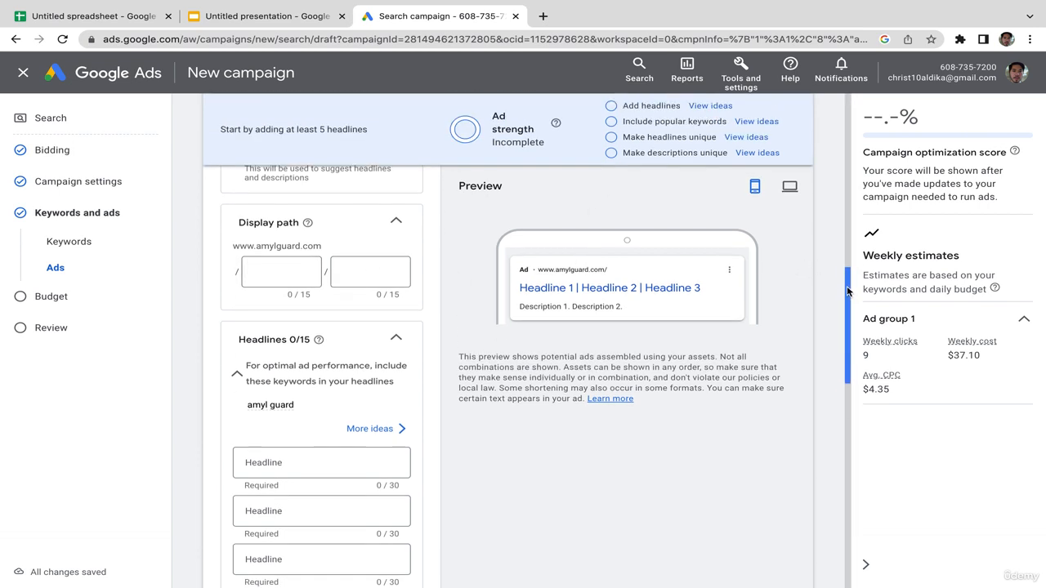
{"action": "left_click", "coordinate": [286, 267]}
{"action": "left_click_drag", "start_coordinate": [847, 290], "coordinate": [844, 330]}
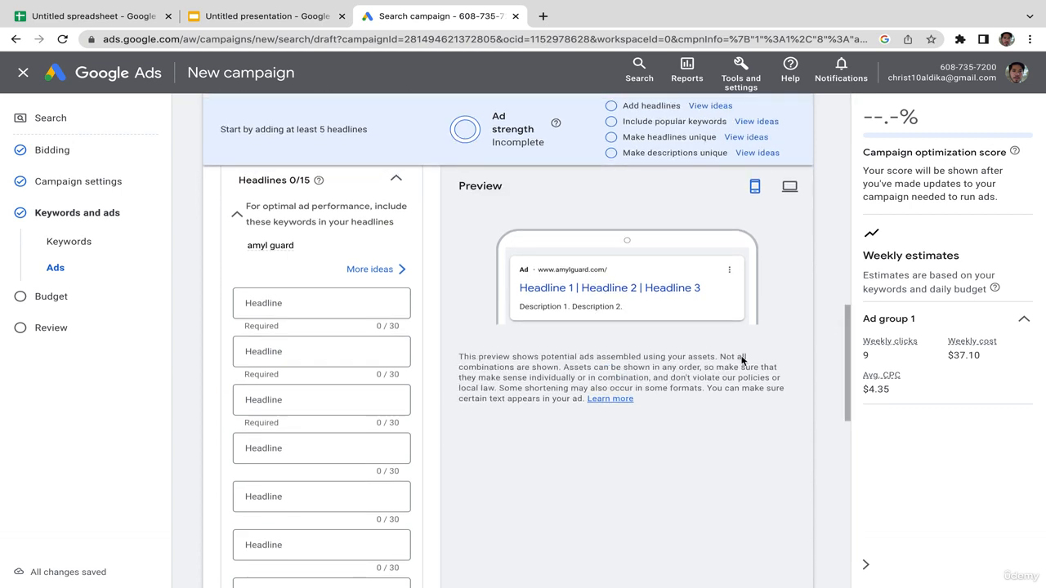
{"action": "left_click", "coordinate": [339, 302]}
{"action": "type", "text": "Amyl Guard"}
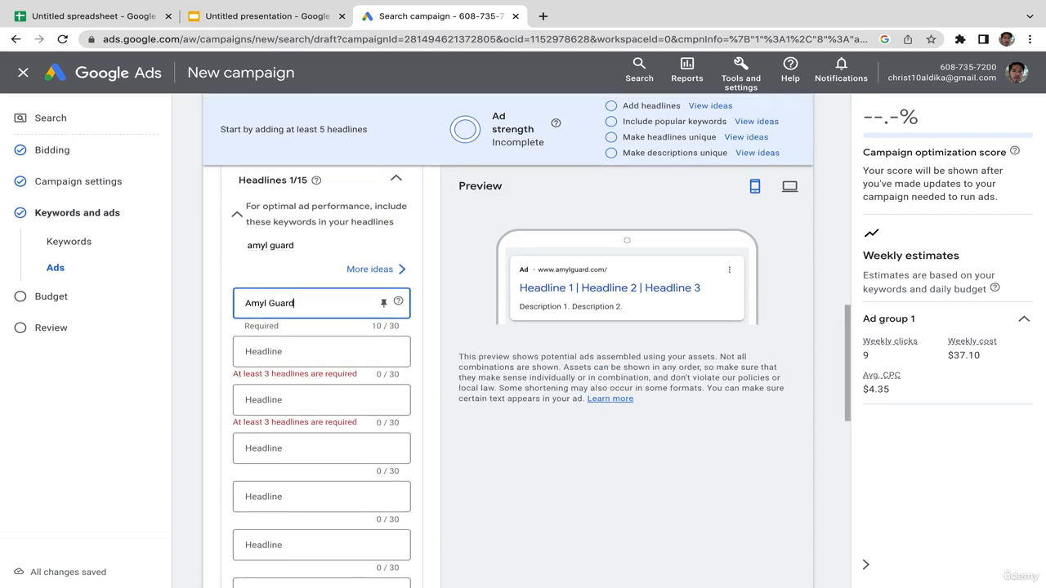
Step: Enter $ 49/bottle as the second headline and Free shipping as the third headline
{"action": "left_click", "coordinate": [283, 351]}
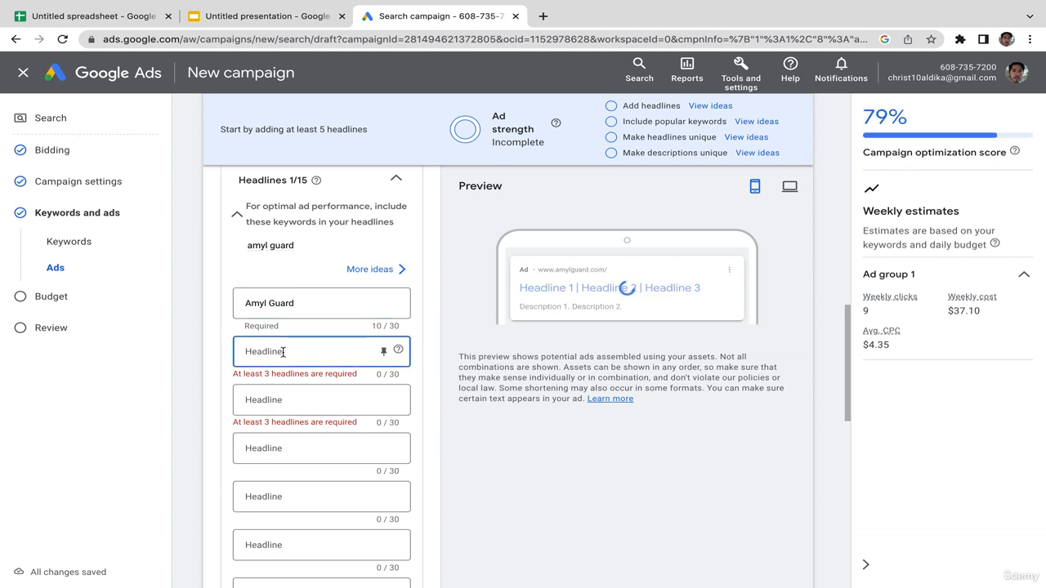
{"action": "type", "text": "$"}
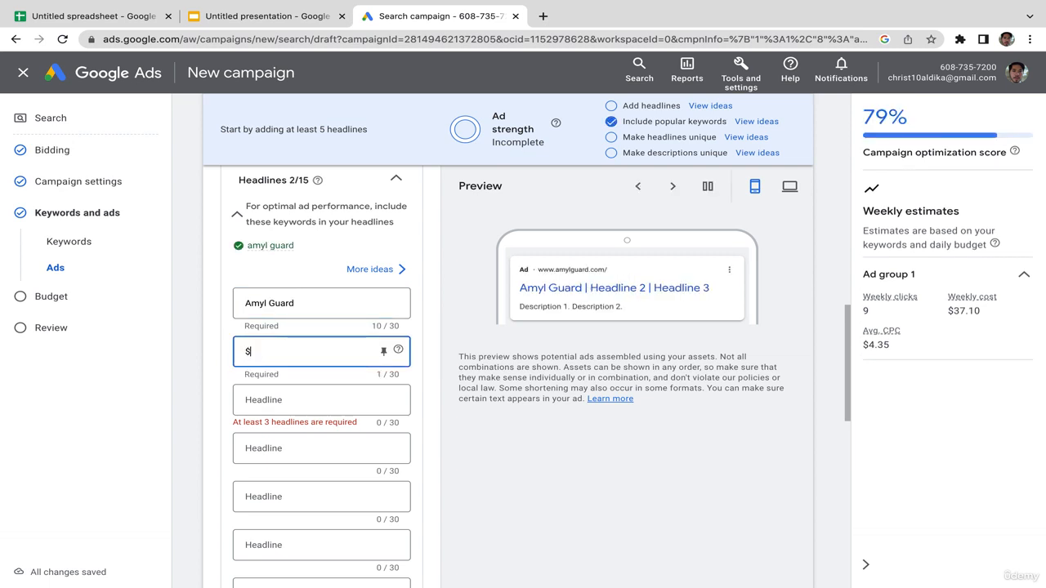
{"action": "type", "text": " 4"}
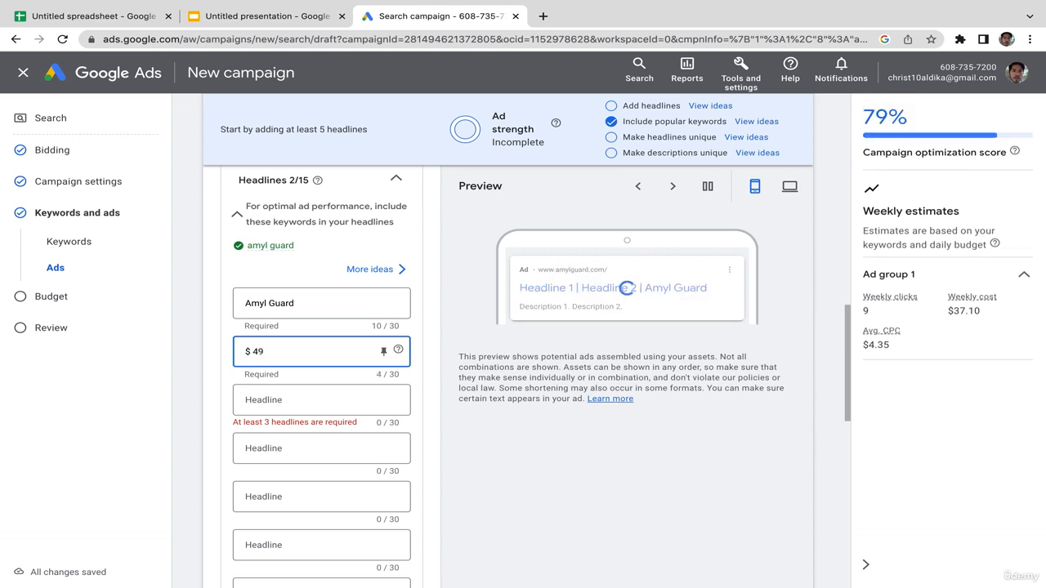
{"action": "type", "text": "9/bot"}
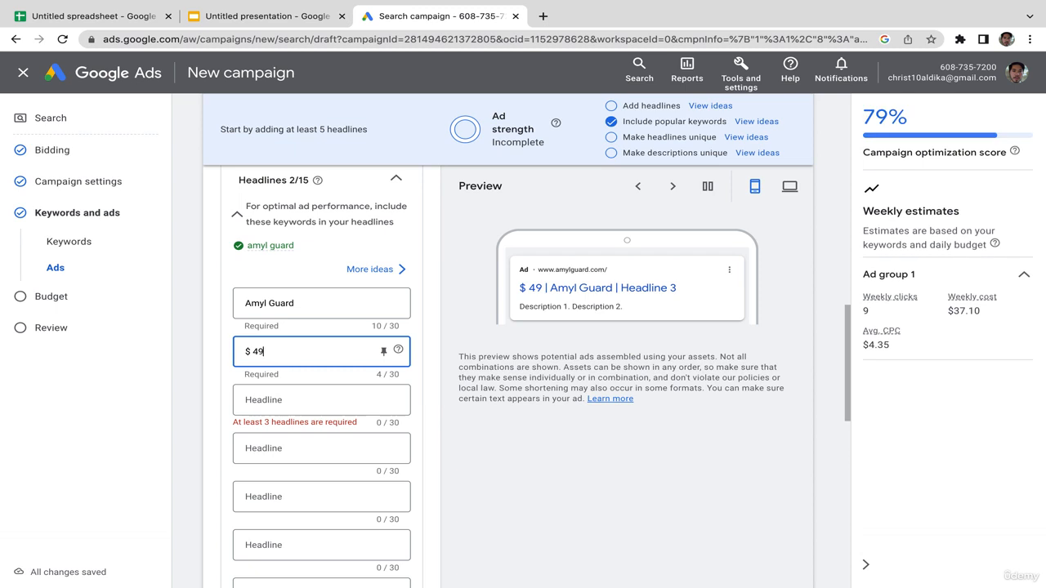
{"action": "type", "text": "tle"}
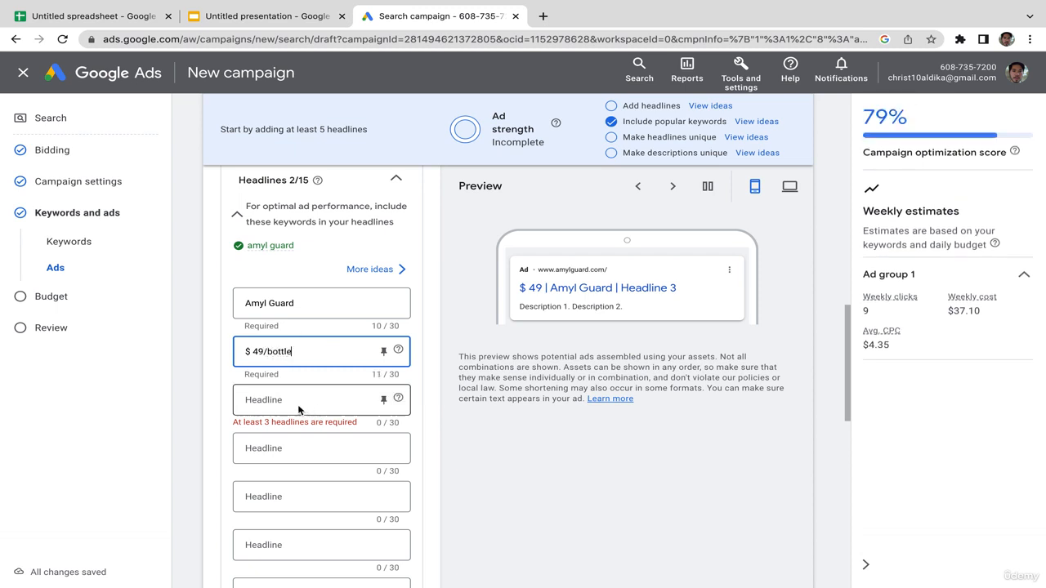
{"action": "left_click", "coordinate": [296, 402]}
{"action": "type", "text": "Free"}
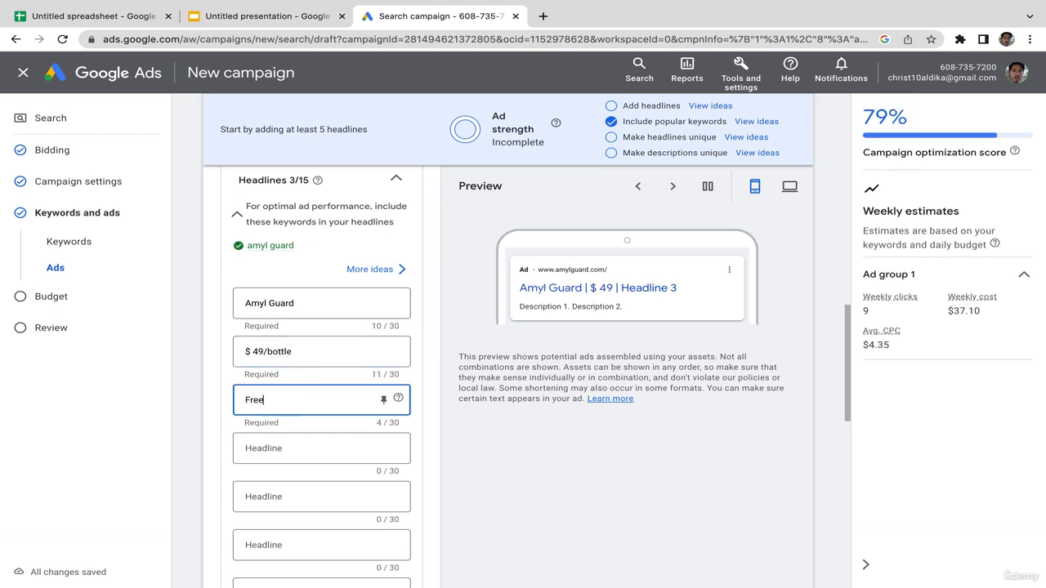
{"action": "type", "text": " shipping"}
{"action": "left_click", "coordinate": [783, 461]}
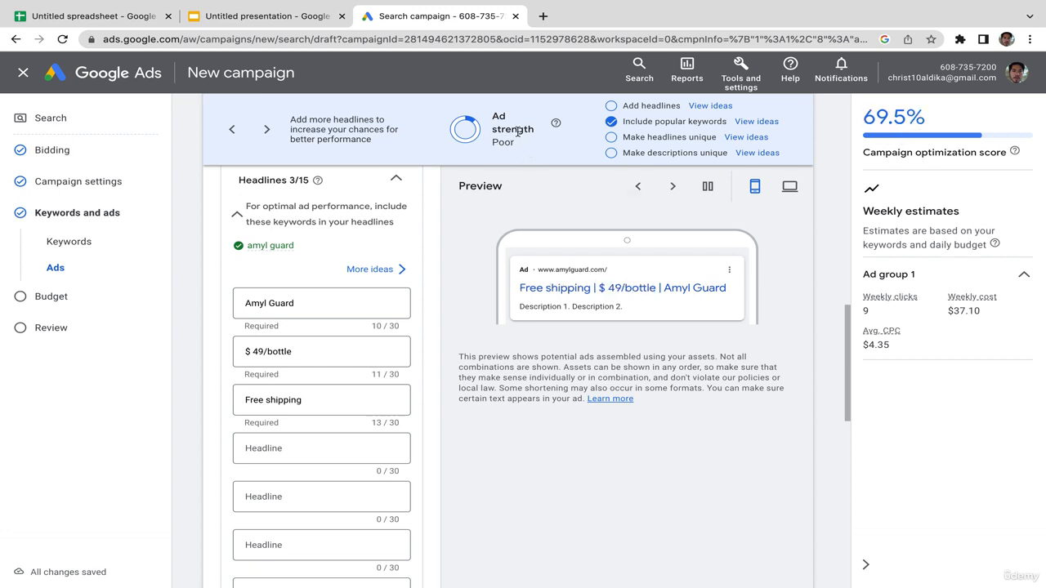
Step: Enter Weight loss producst as the ad's first description
{"action": "scroll", "coordinate": [847, 331], "scroll_direction": "down", "scroll_amount": 1}
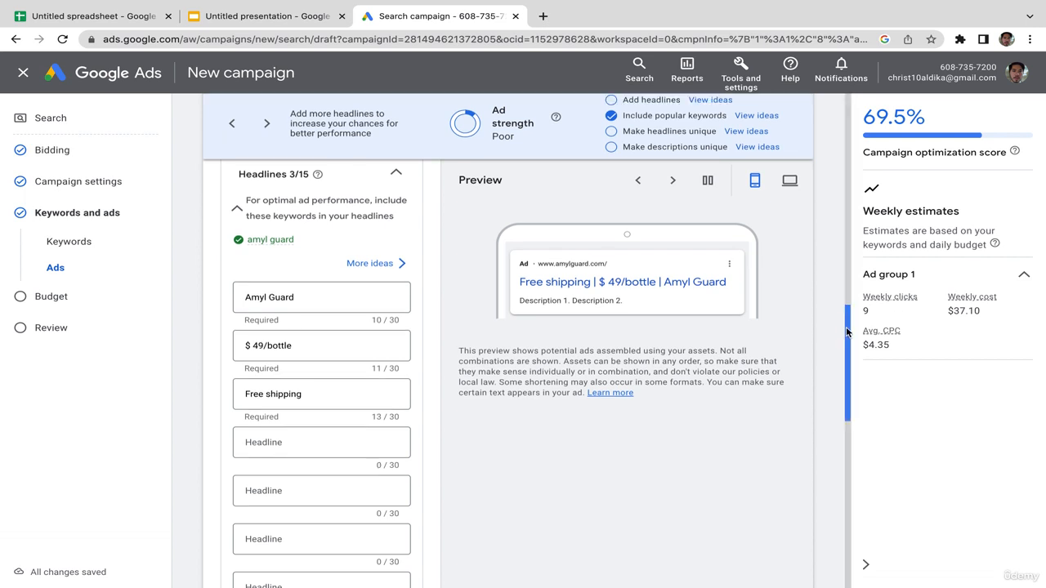
{"action": "left_click_drag", "start_coordinate": [847, 330], "coordinate": [840, 420]}
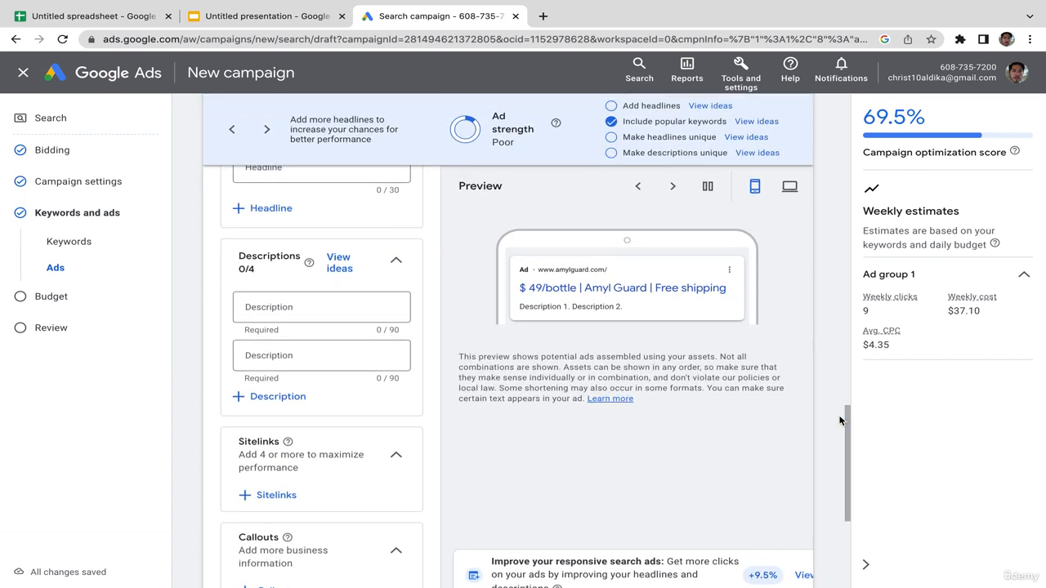
{"action": "left_click", "coordinate": [317, 305]}
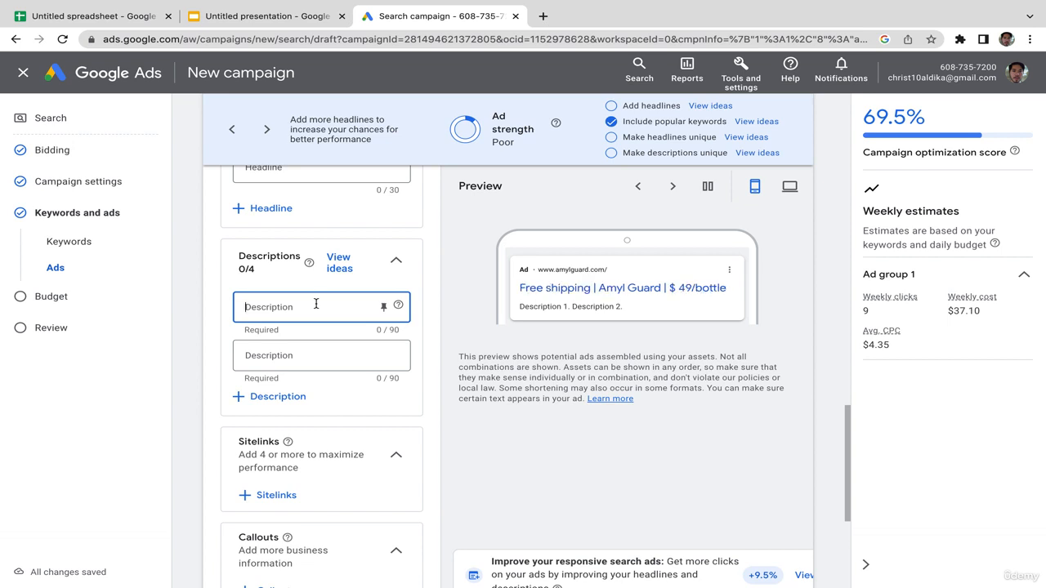
{"action": "type", "text": "Weight"}
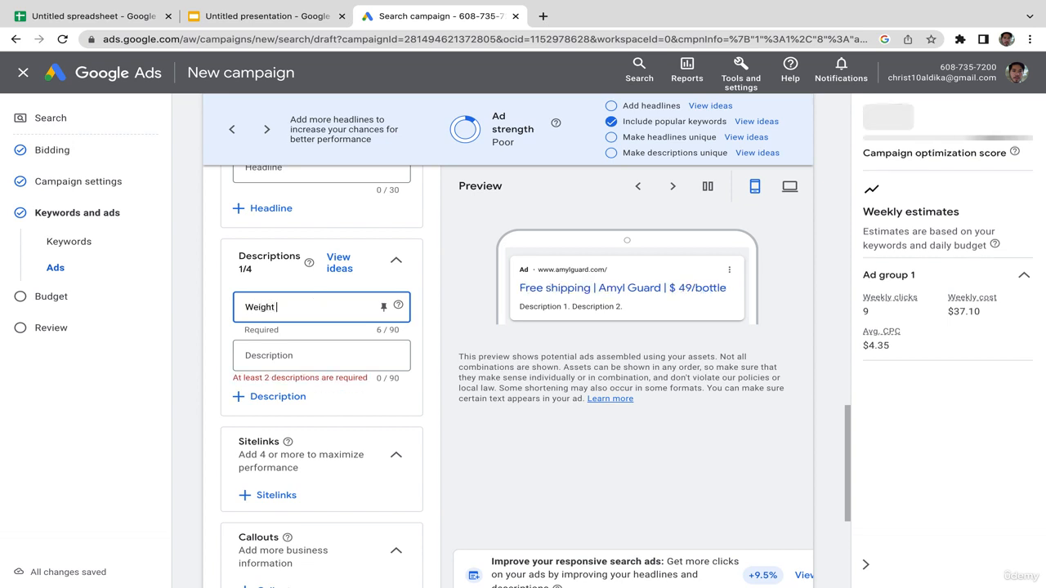
{"action": "type", "text": " loss produ"}
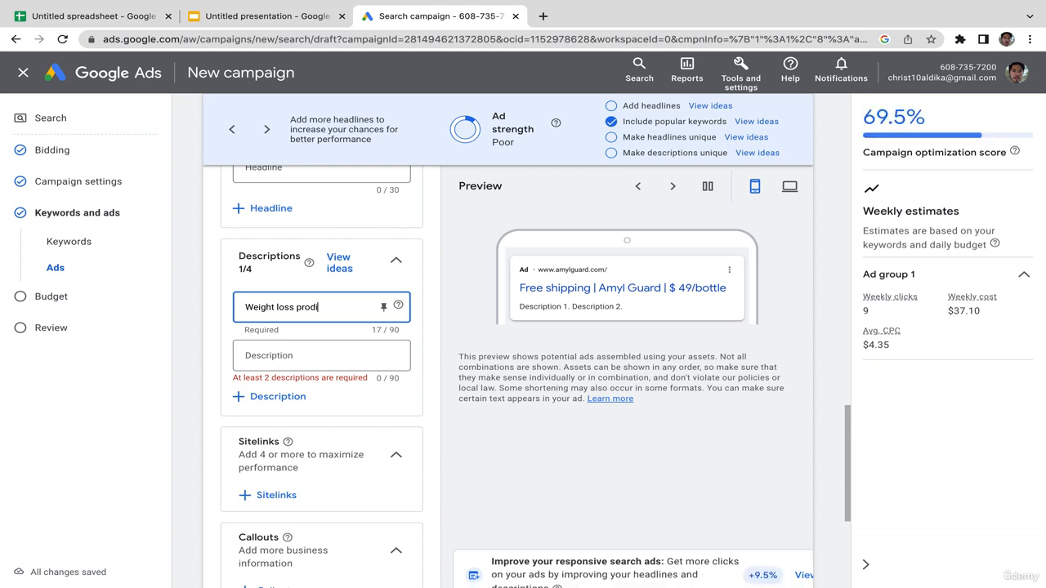
{"action": "type", "text": "cst"}
Step: Enter Get free e-book as the ad's second description
{"action": "left_click", "coordinate": [286, 365]}
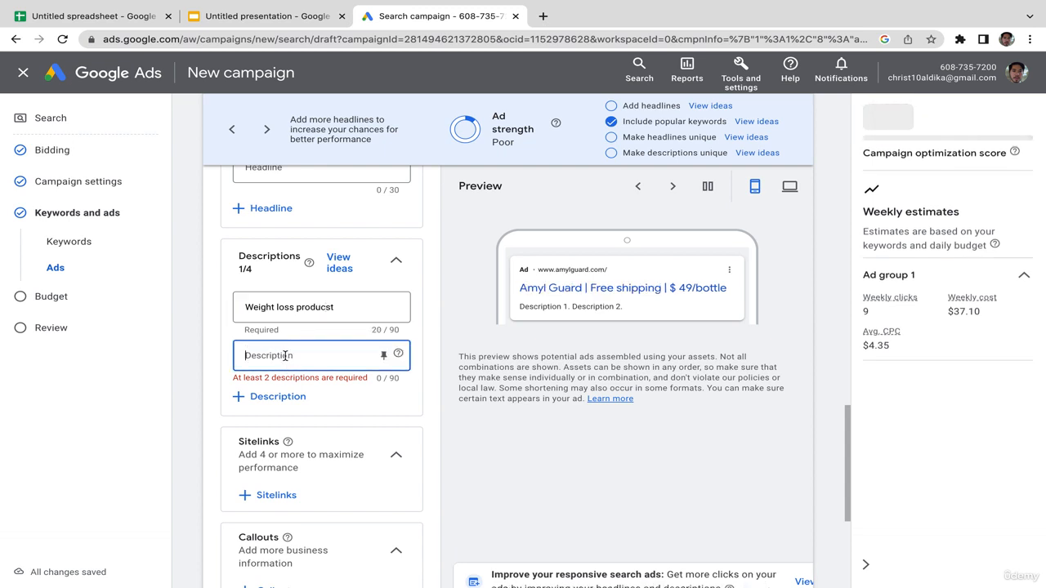
{"action": "type", "text": "Get free e"}
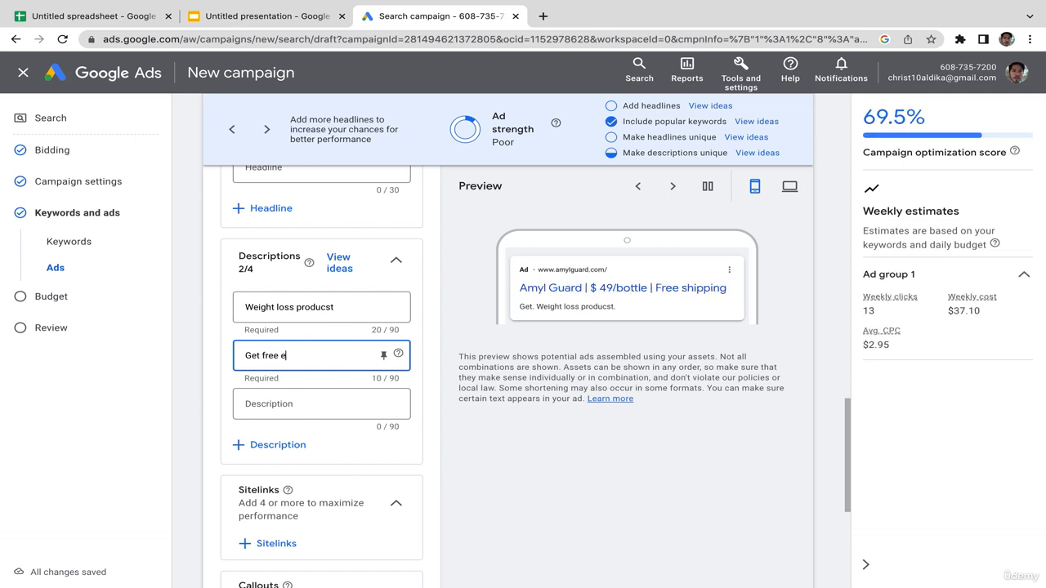
{"action": "type", "text": "ook"}
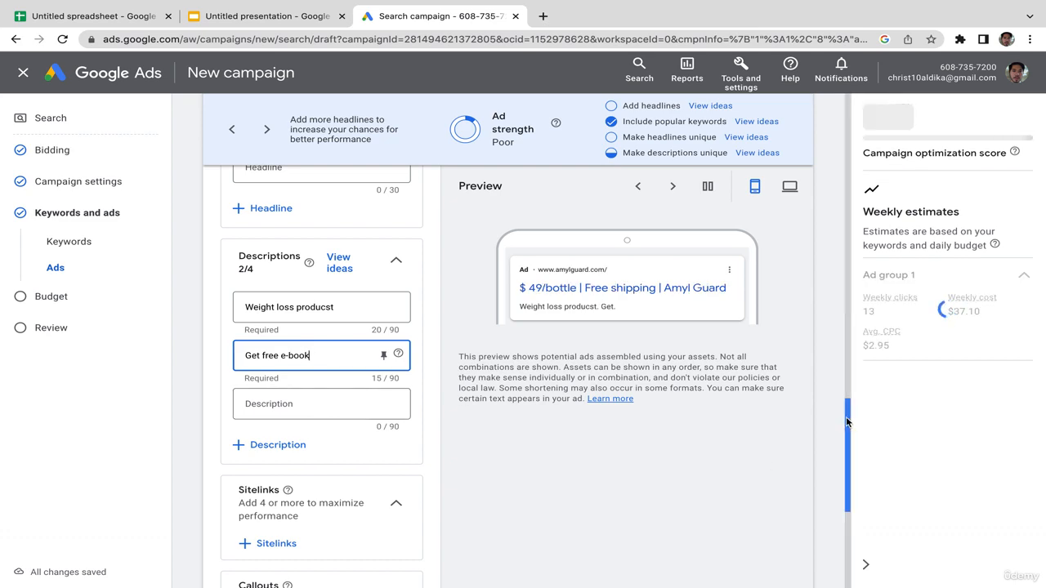
Step: Leave the ad's sitelinks, callouts and other optional assets empty and continue to the campaign's budget settings
{"action": "left_click_drag", "start_coordinate": [847, 427], "coordinate": [839, 481]}
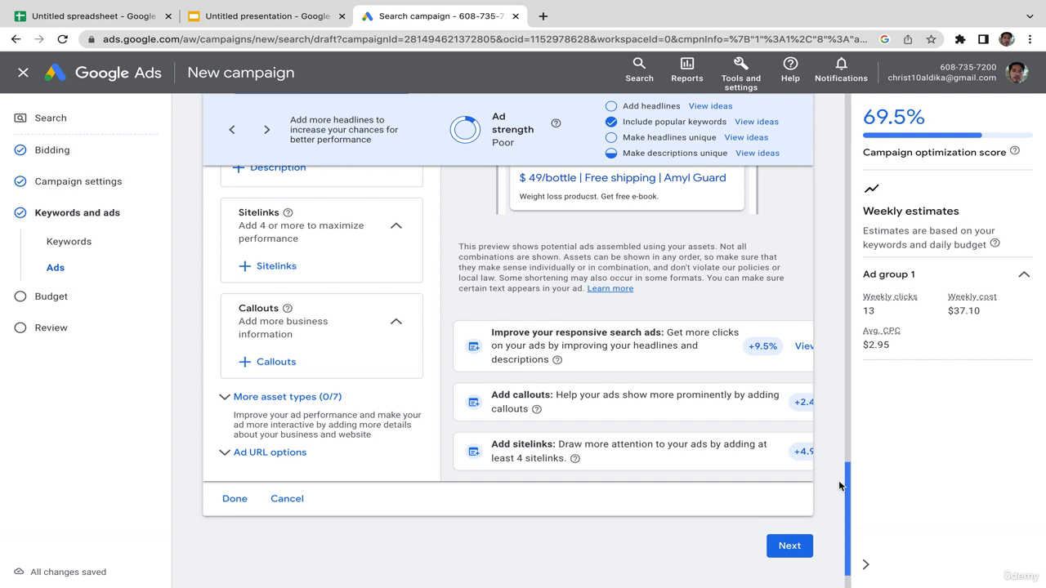
{"action": "left_click_drag", "start_coordinate": [838, 486], "coordinate": [843, 460]}
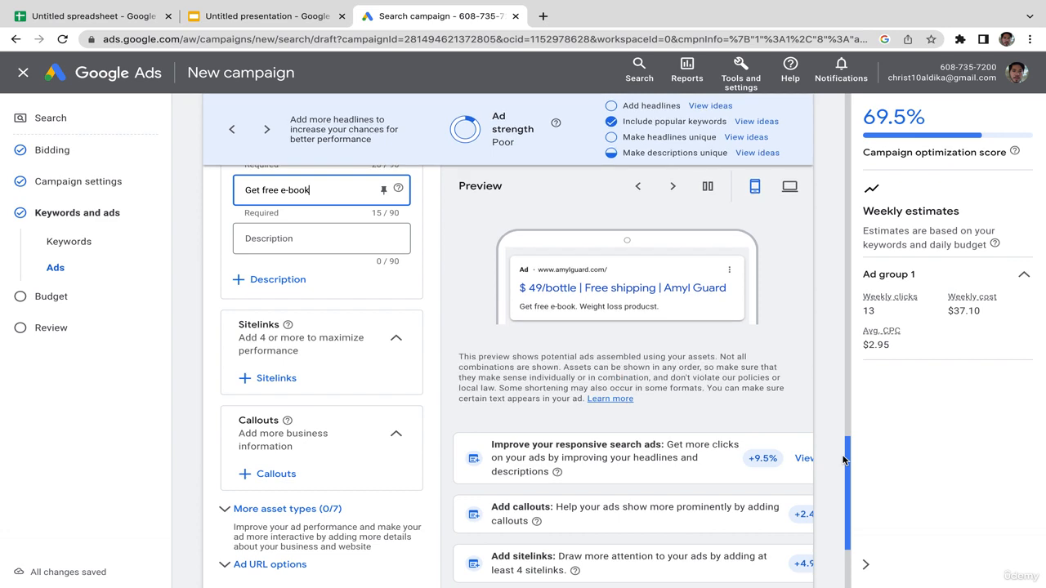
{"action": "left_click_drag", "start_coordinate": [843, 460], "coordinate": [837, 486]}
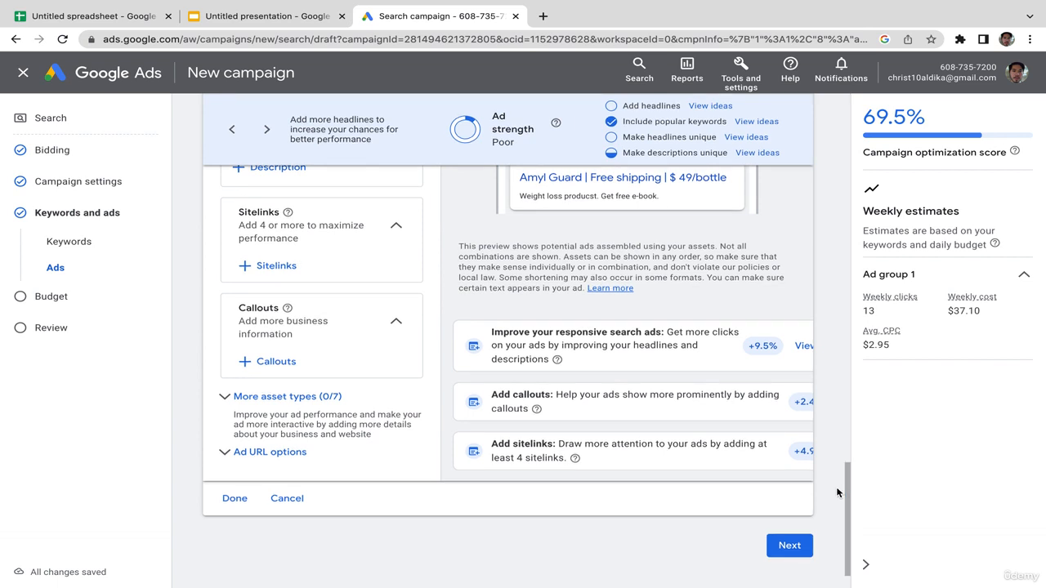
{"action": "left_click", "coordinate": [787, 547]}
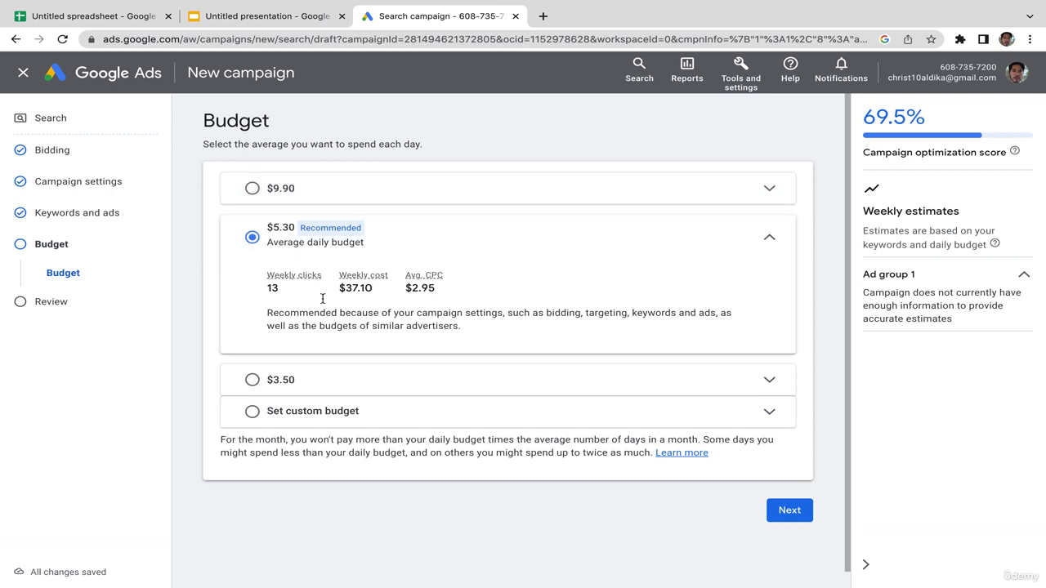
Step: Choose a custom budget and set the campaign's average daily budget to $10
{"action": "left_click", "coordinate": [252, 411]}
{"action": "left_click", "coordinate": [310, 355]}
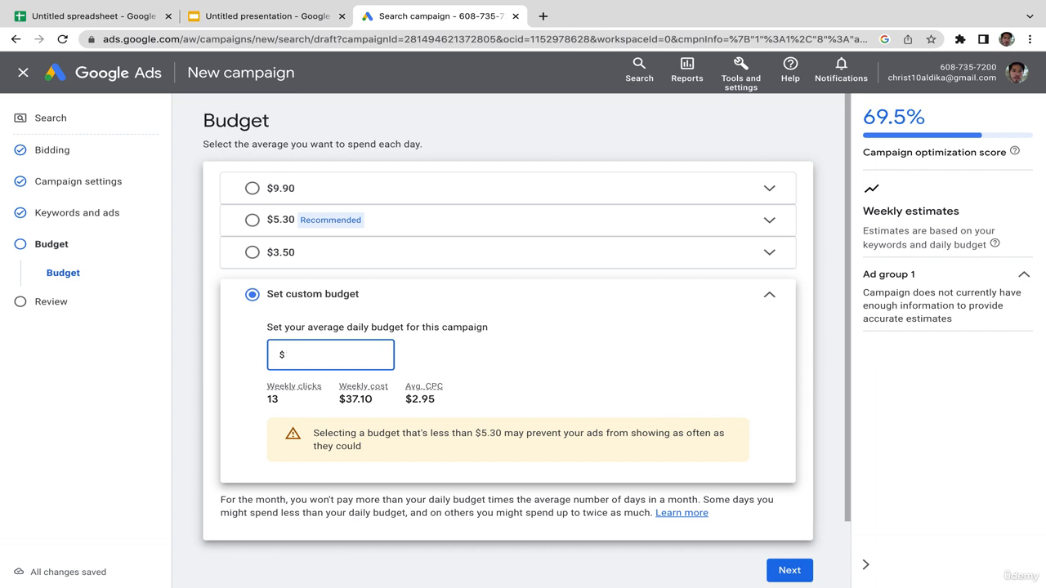
{"action": "type", "text": "10"}
{"action": "left_click", "coordinate": [544, 333]}
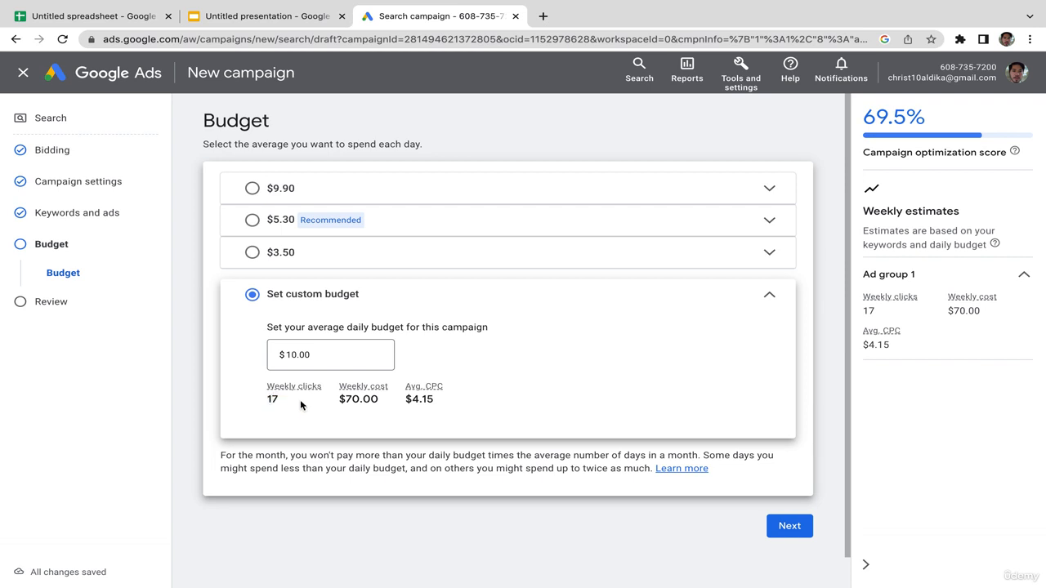
Step: Examine the estimated weekly cost and average CPC for the custom daily budget
{"action": "left_click_drag", "start_coordinate": [345, 398], "coordinate": [378, 397]}
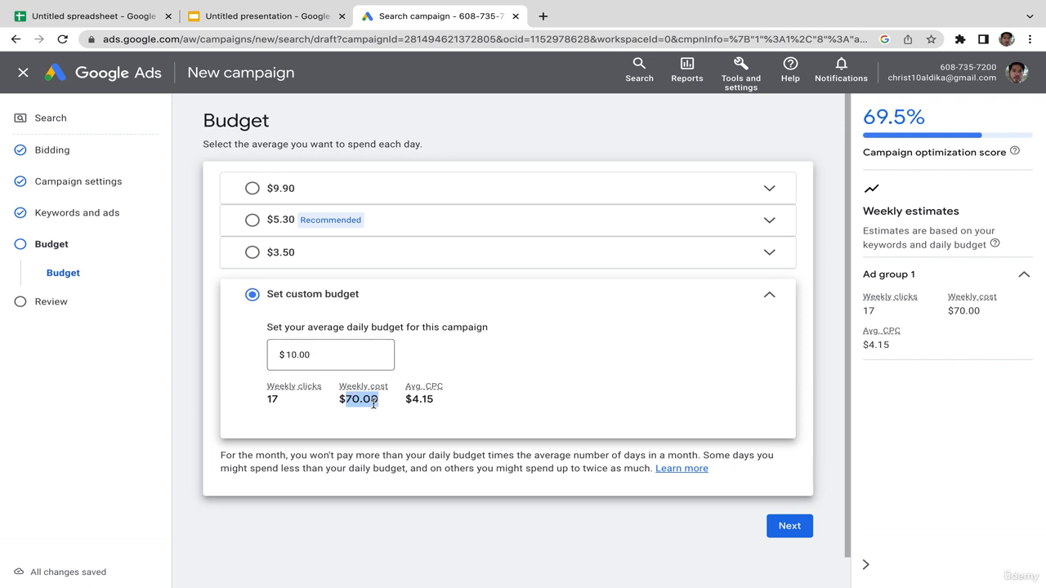
{"action": "left_click_drag", "start_coordinate": [412, 399], "coordinate": [440, 404]}
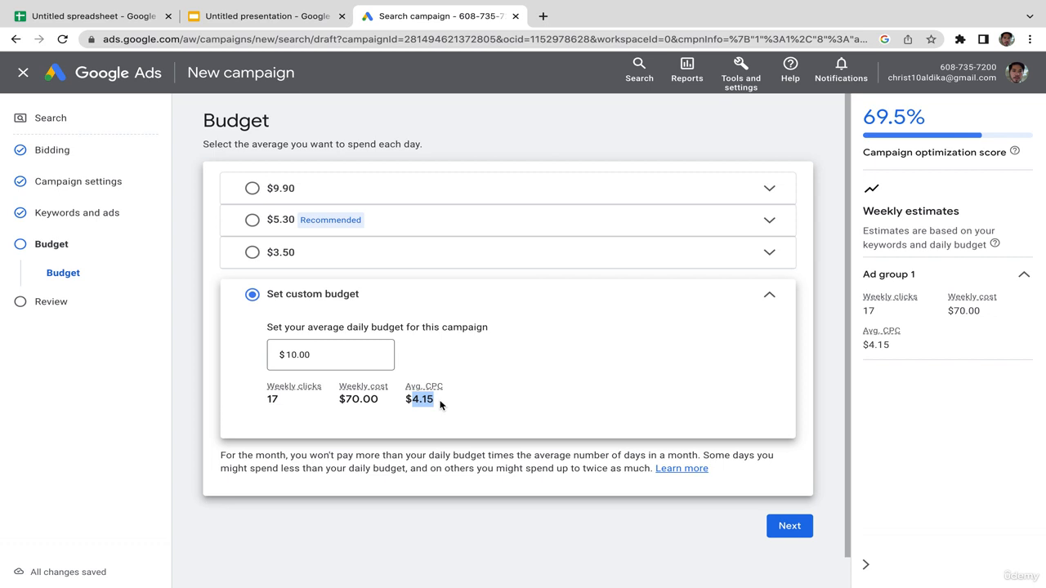
{"action": "left_click", "coordinate": [830, 354]}
{"action": "left_click_drag", "start_coordinate": [846, 335], "coordinate": [849, 306]}
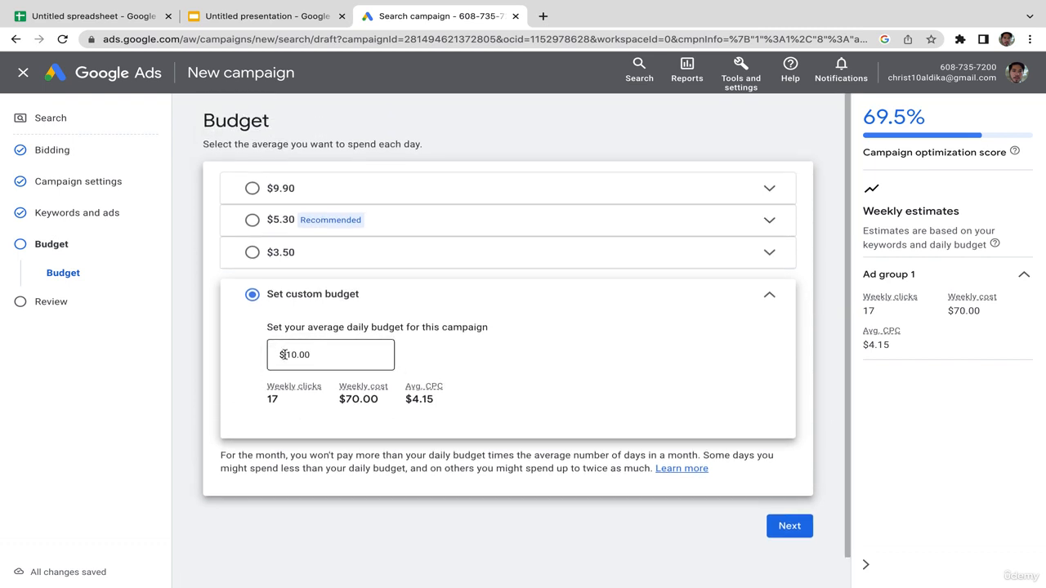
Step: Proceed to the campaign review and look over its overview, bidding, campaign settings, and keywords and ads summaries
{"action": "left_click", "coordinate": [783, 532]}
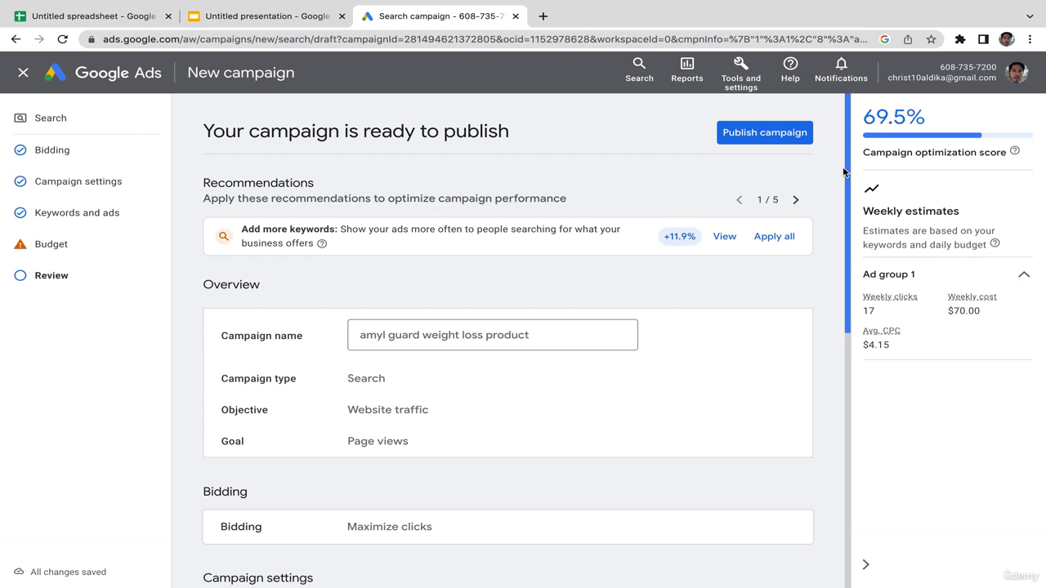
{"action": "scroll", "coordinate": [822, 397], "scroll_direction": "down", "scroll_amount": 6}
{"action": "scroll", "coordinate": [843, 340], "scroll_direction": "up", "scroll_amount": 3}
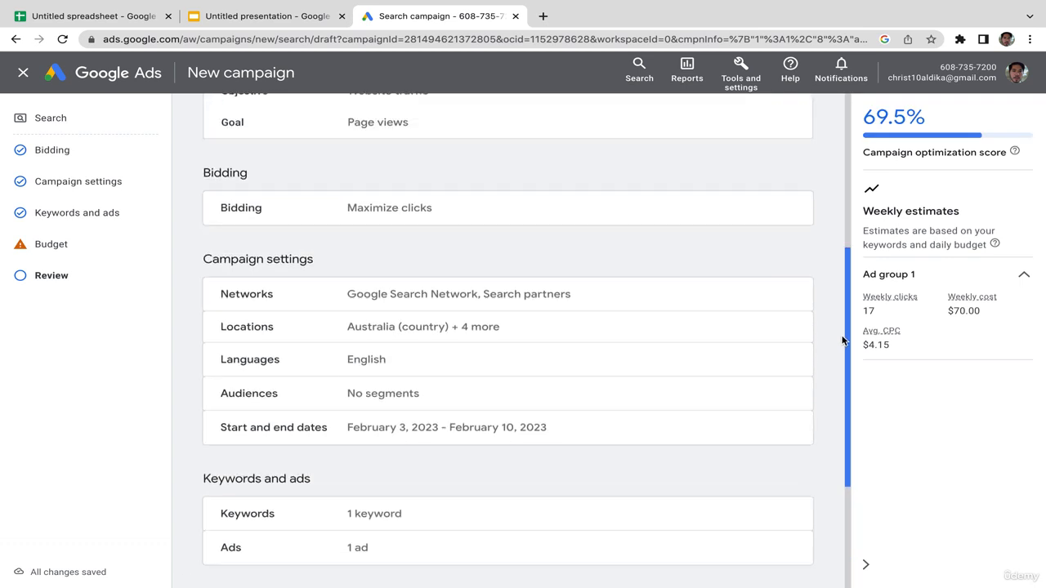
{"action": "left_click_drag", "start_coordinate": [843, 340], "coordinate": [846, 206]}
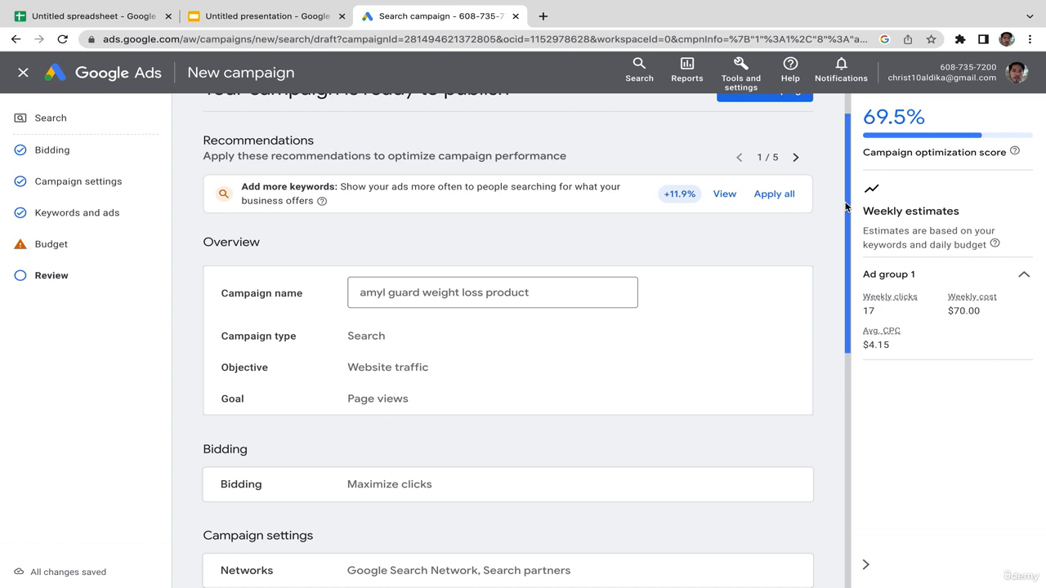
{"action": "left_click_drag", "start_coordinate": [847, 207], "coordinate": [856, 133]}
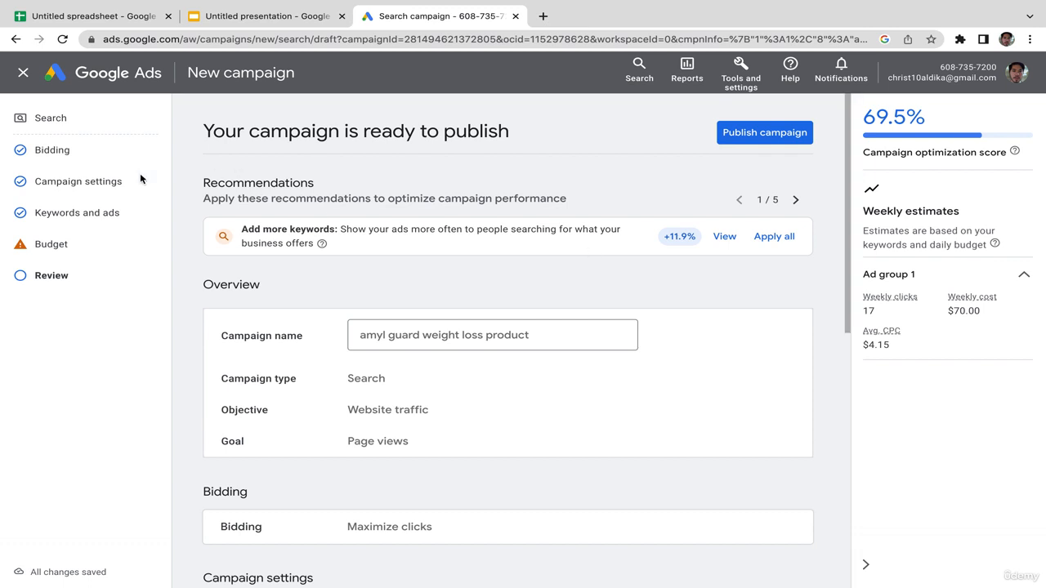
Step: Exit the campaign setup, saving the draft for later instead of publishing, and switch to the Google Slides presentation
{"action": "left_click", "coordinate": [24, 73]}
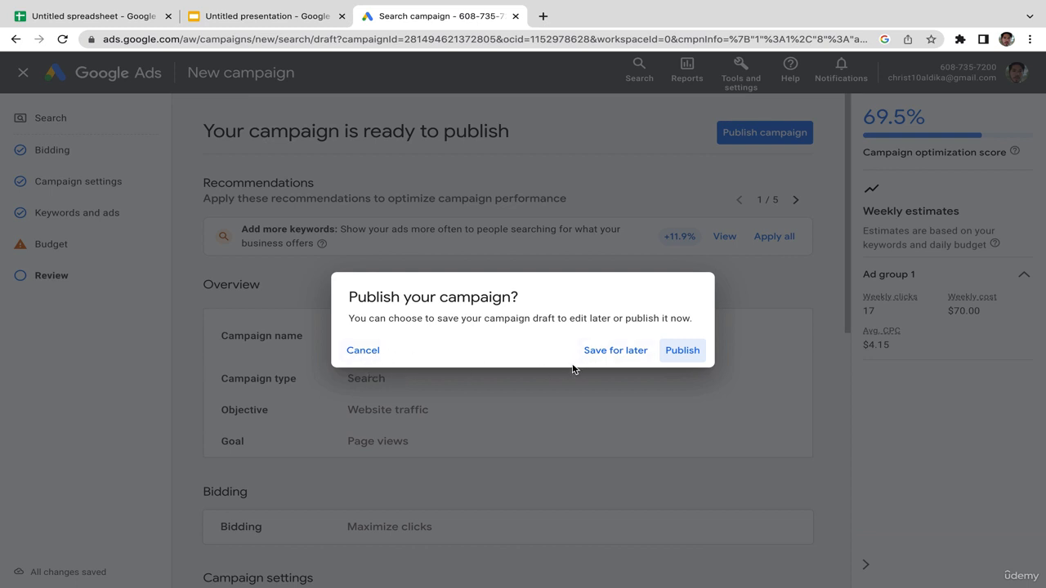
{"action": "left_click", "coordinate": [612, 351]}
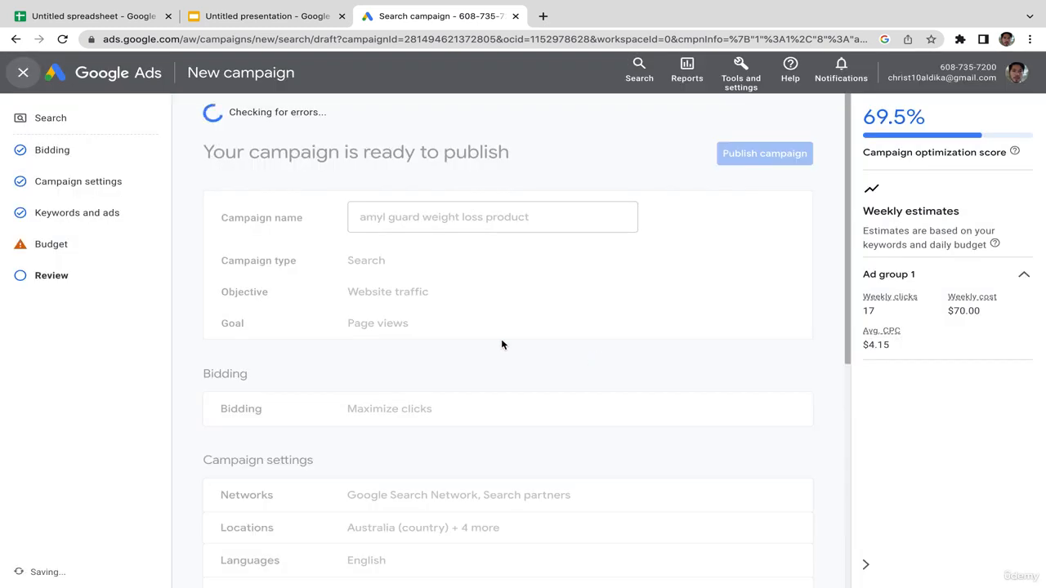
{"action": "left_click", "coordinate": [307, 16]}
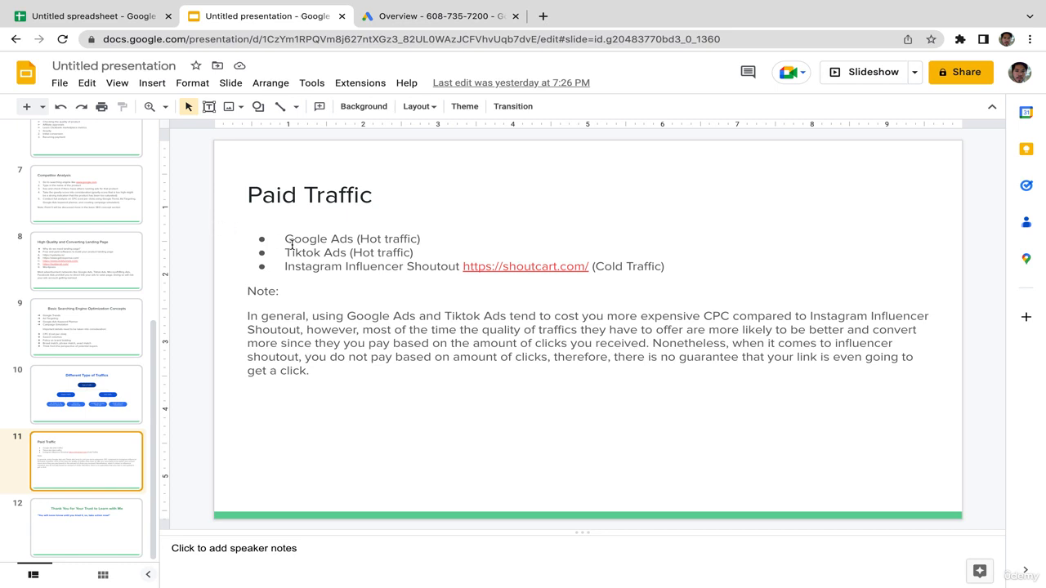